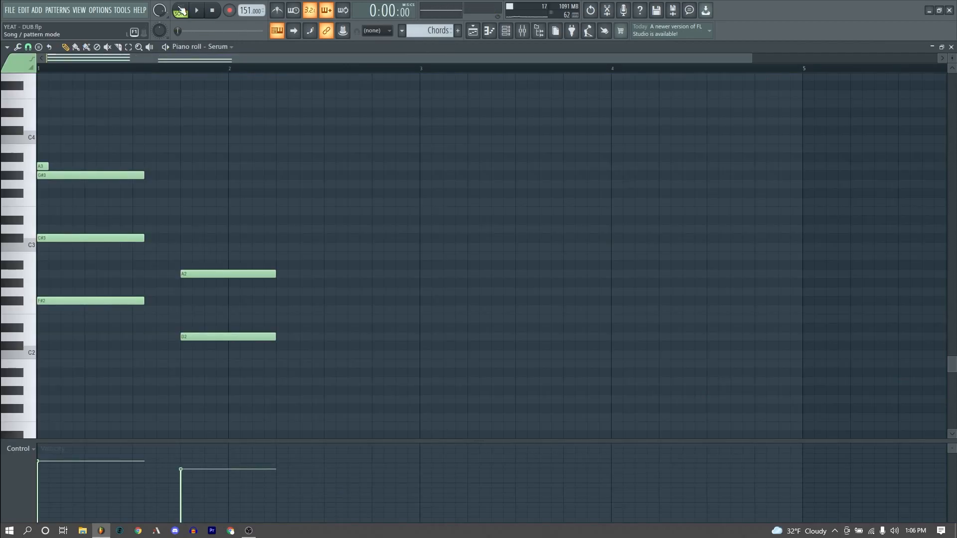
- Switch playback to pattern mode, play the Chords pattern, and stop it
left_click(180, 9)
key("space")
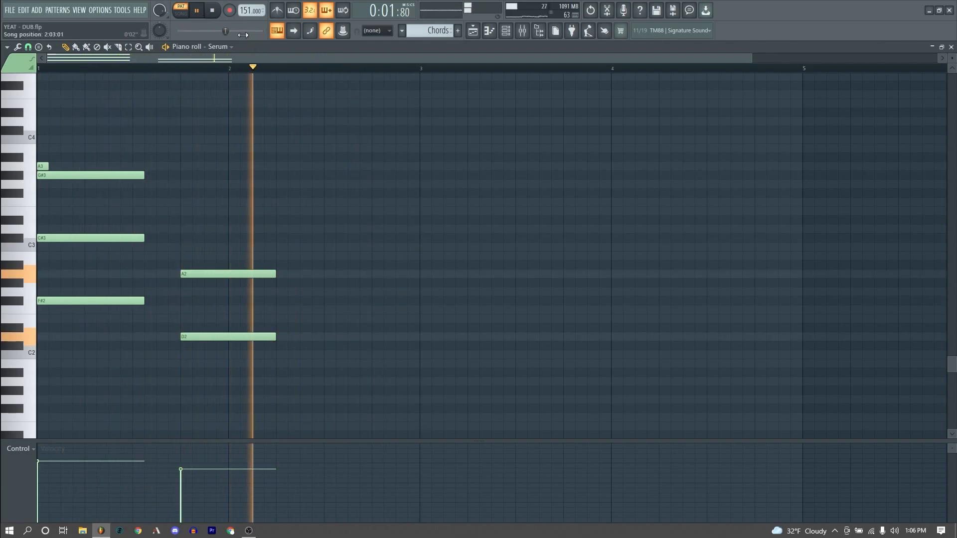
left_click(219, 9)
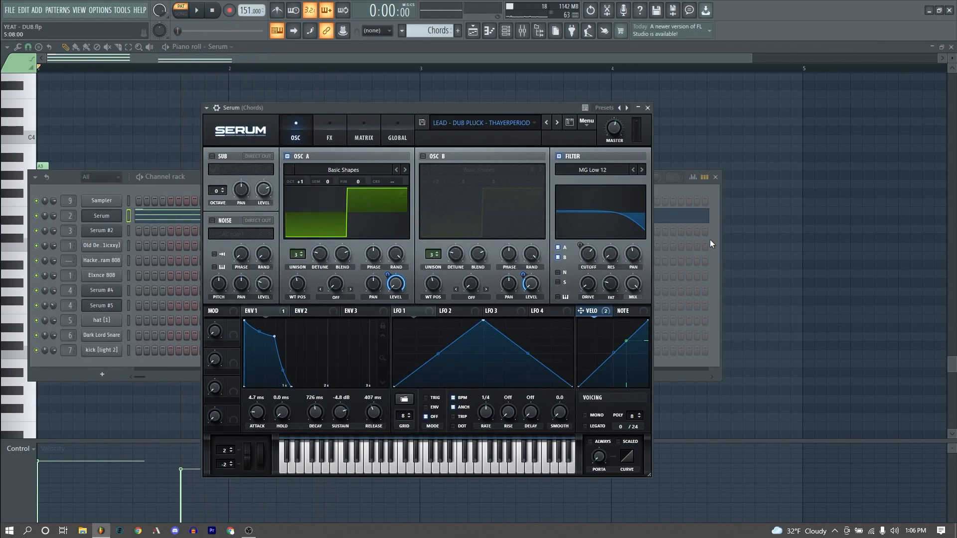
- Show the mixer beside the Chords Serum and play the pattern again to check the sound
key("F9")
key("space")
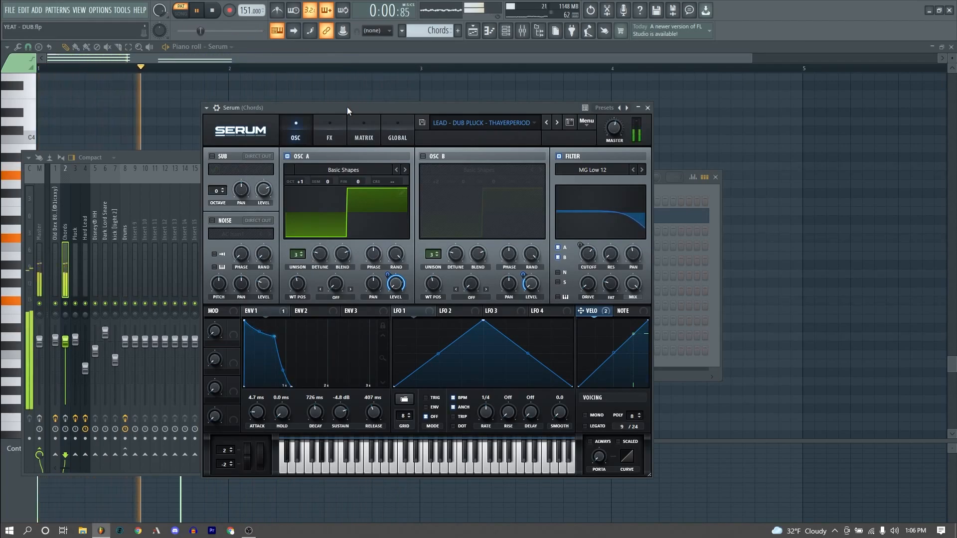
key("space")
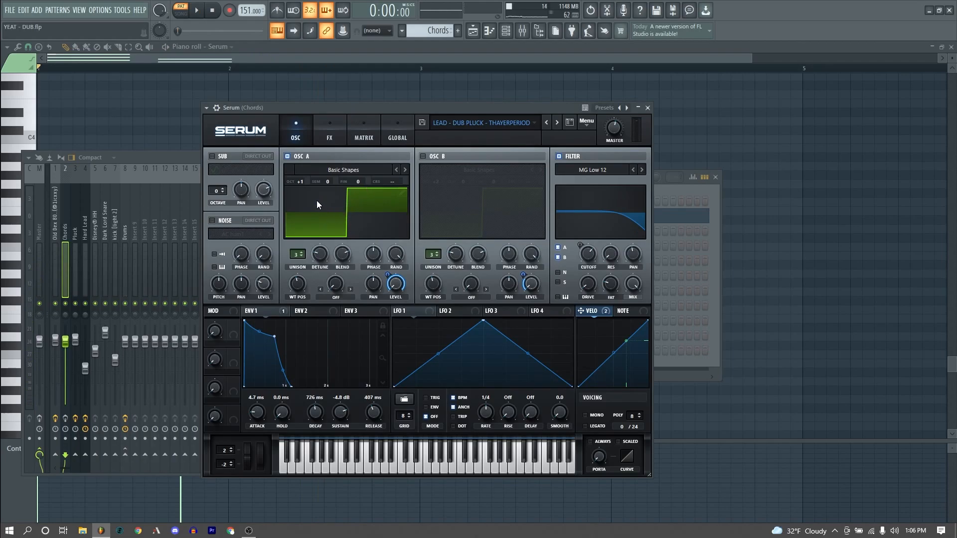
- Audition the Chords Serum with its filter bypassed, and again with the MG Low 12 filter re-enabled
key("z")
left_click(558, 156)
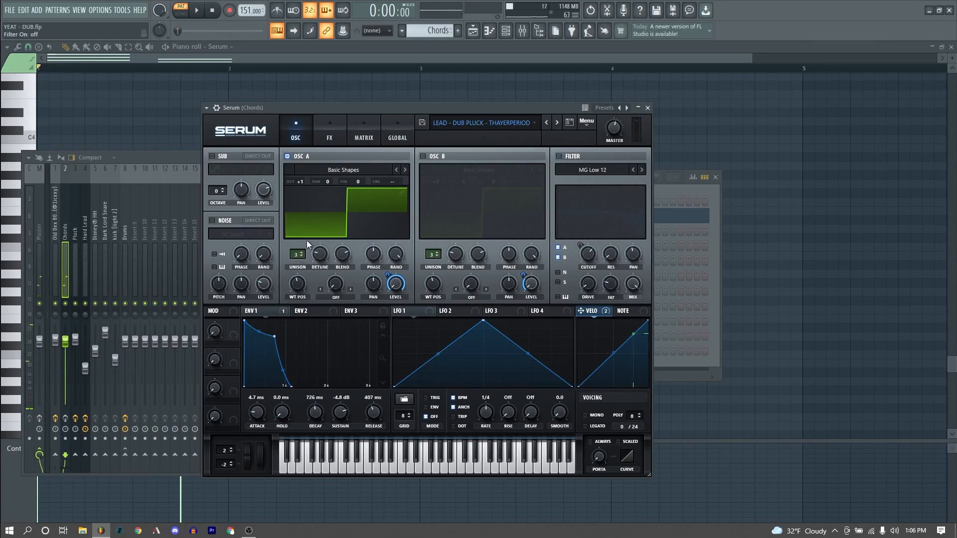
left_click_drag(293, 254, 327, 258)
key("z")
key("z")
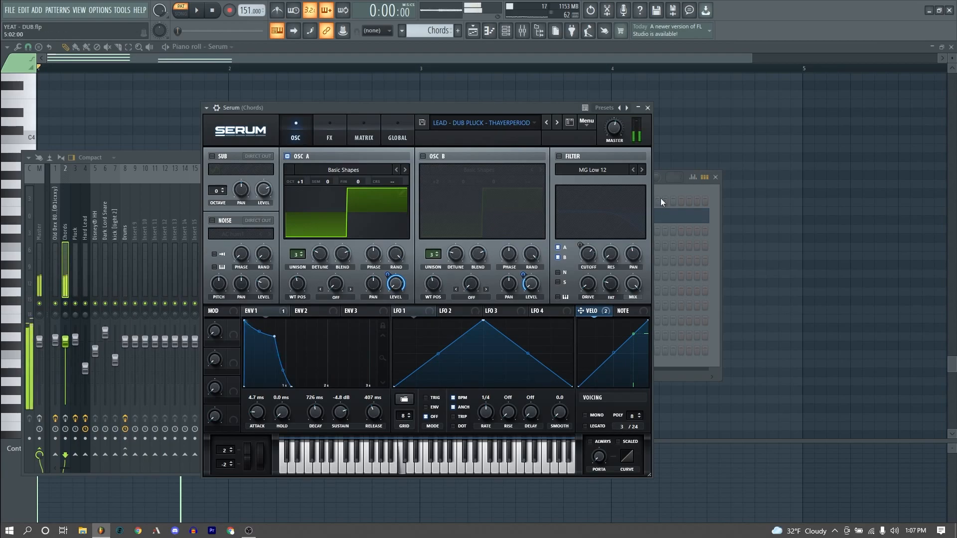
left_click(575, 156)
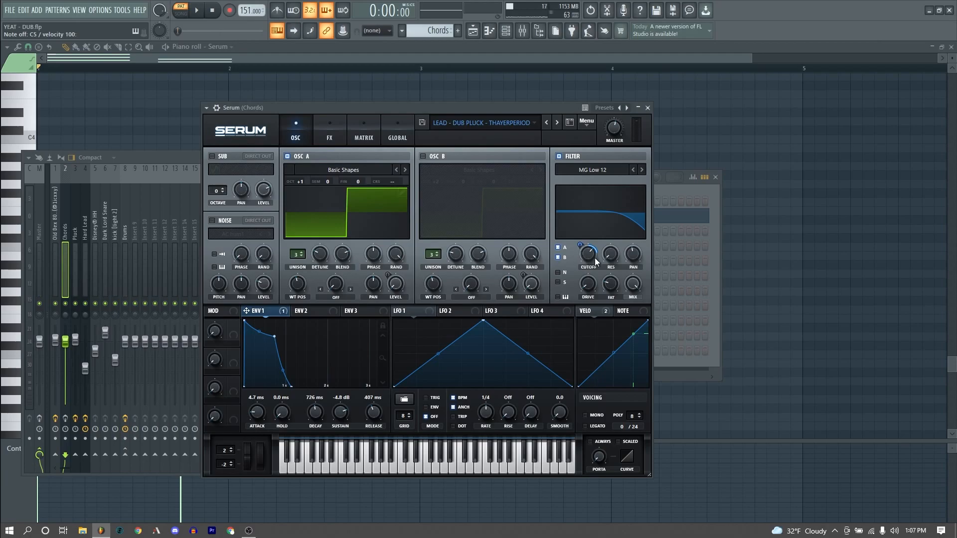
key("q")
key("q")
key("q")
- Examine the EQ and reverb effects of the Chords Serum, and open OTT on the Chords mixer track
left_click(329, 132)
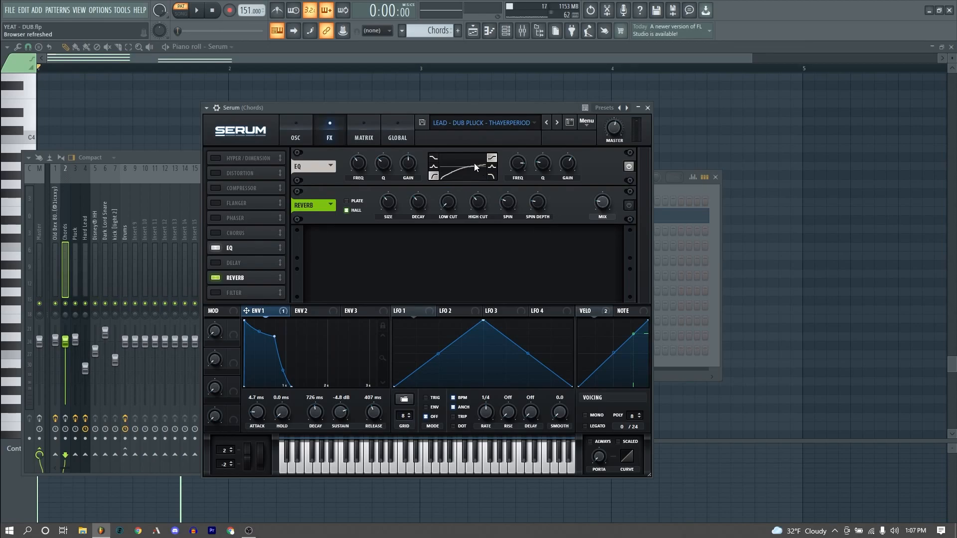
mouse_move(514, 165)
mouse_move(363, 160)
mouse_move(607, 202)
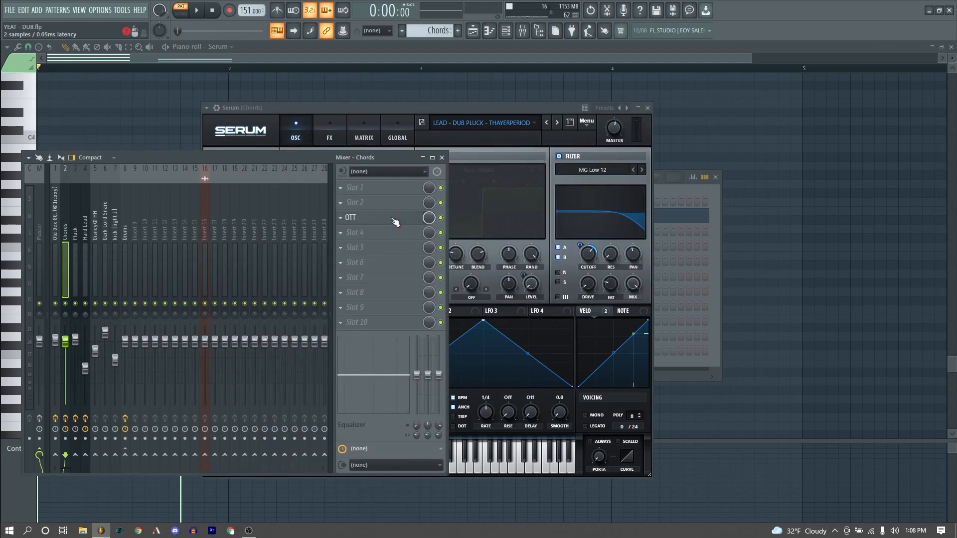
left_click(396, 222)
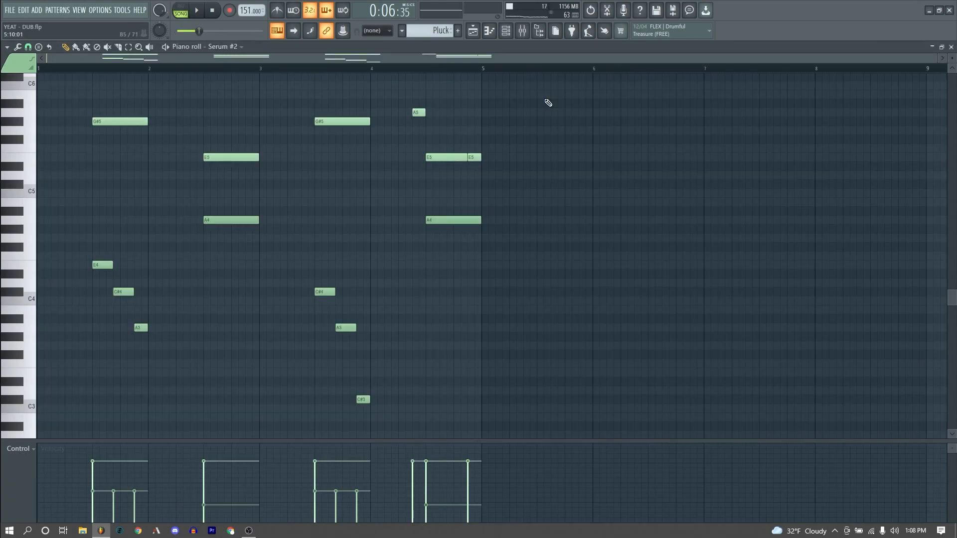
- Play the Pluck pattern with its Serum and the mixer in view, and stop playback
key("space")
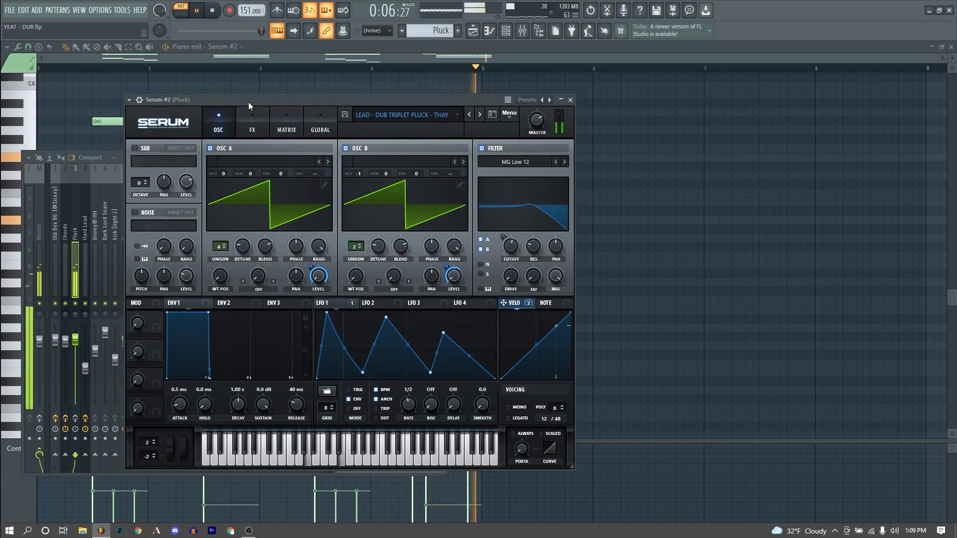
key("space")
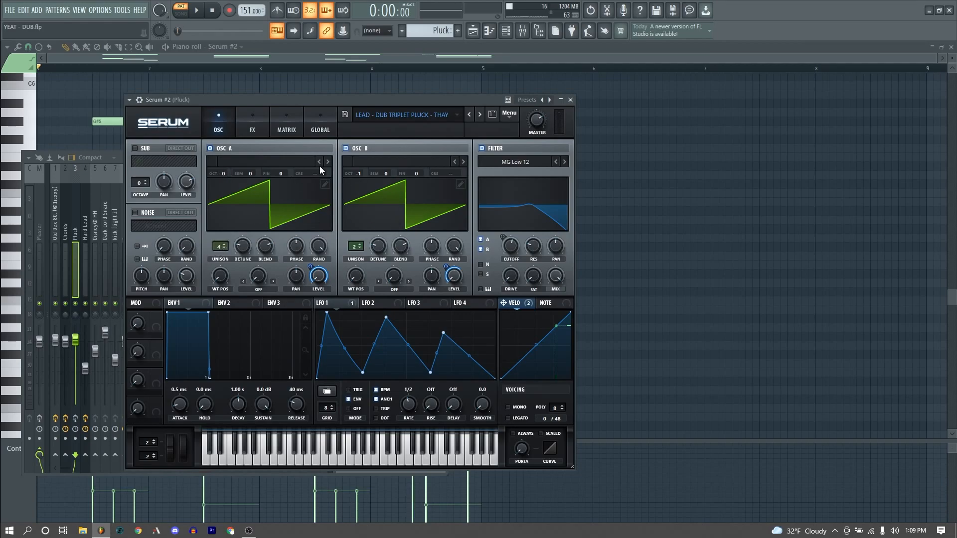
- Audition the Pluck Serum's oscillators A and B separately with the filter bypassed, and re-enable both oscillators and the filter
left_click(346, 148)
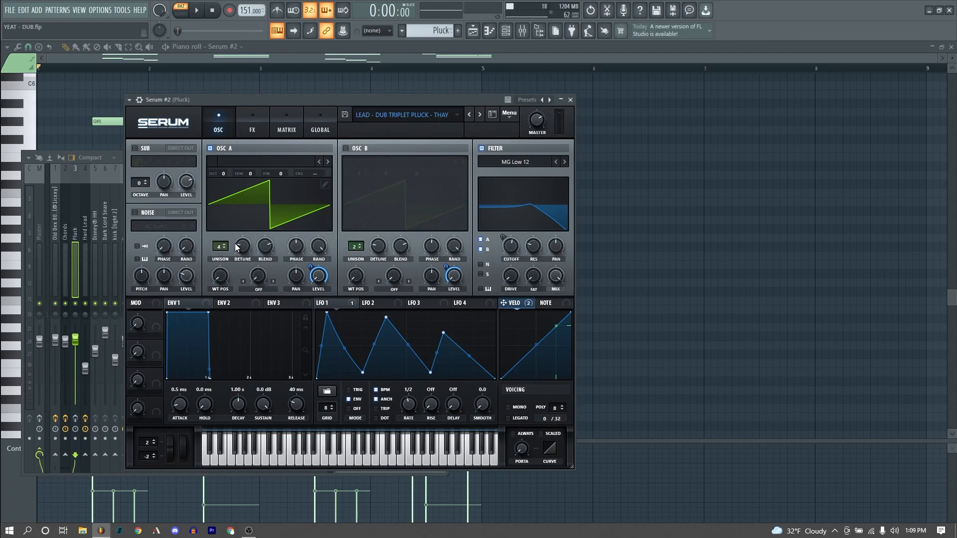
key("z")
left_click(482, 148)
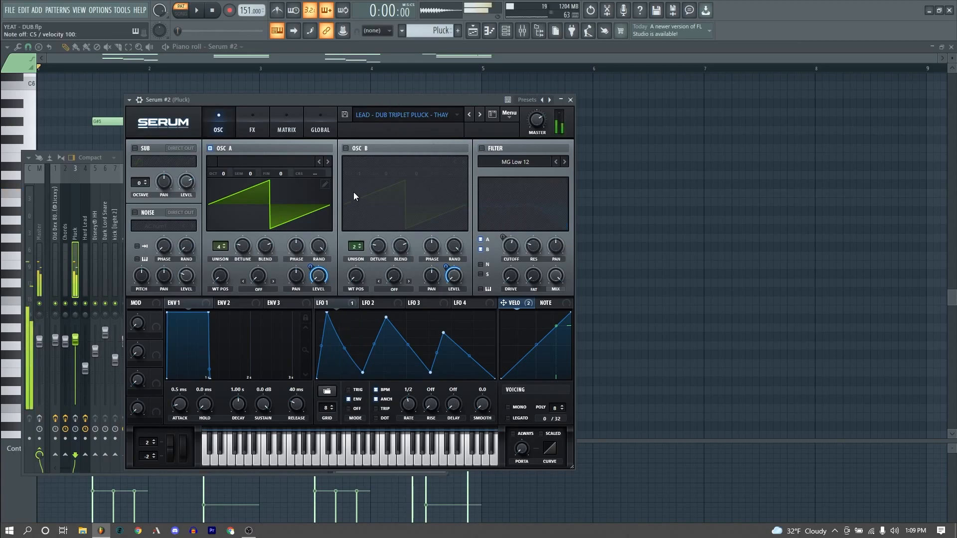
left_click(367, 147)
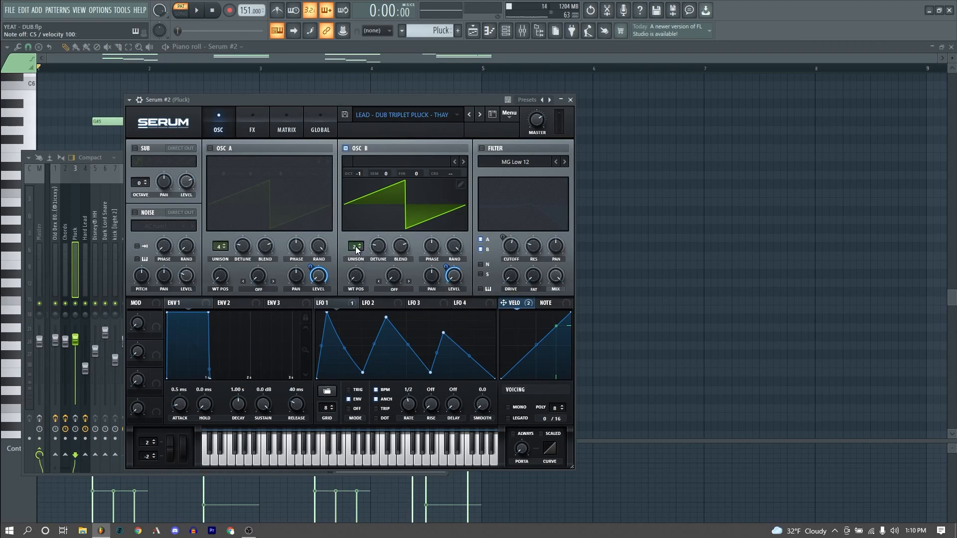
left_click(226, 147)
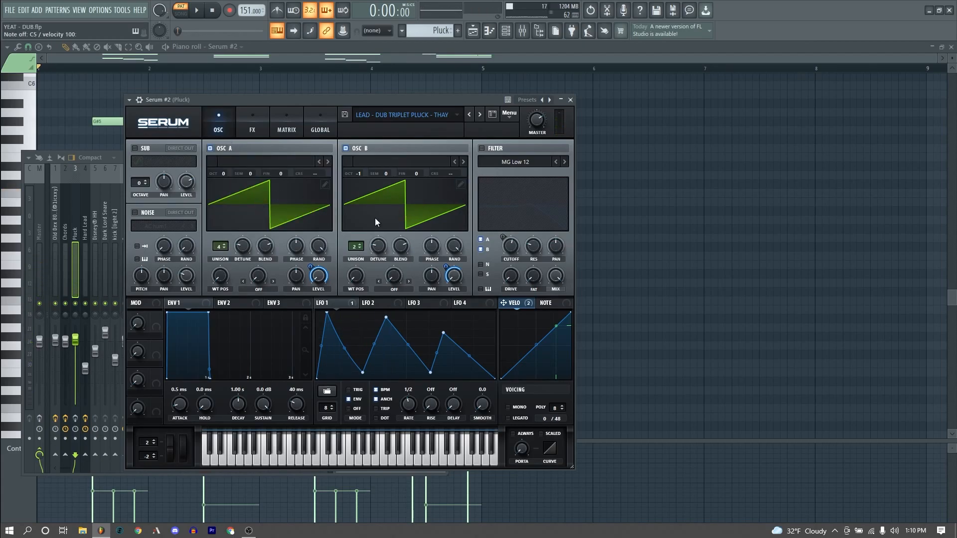
left_click(487, 152)
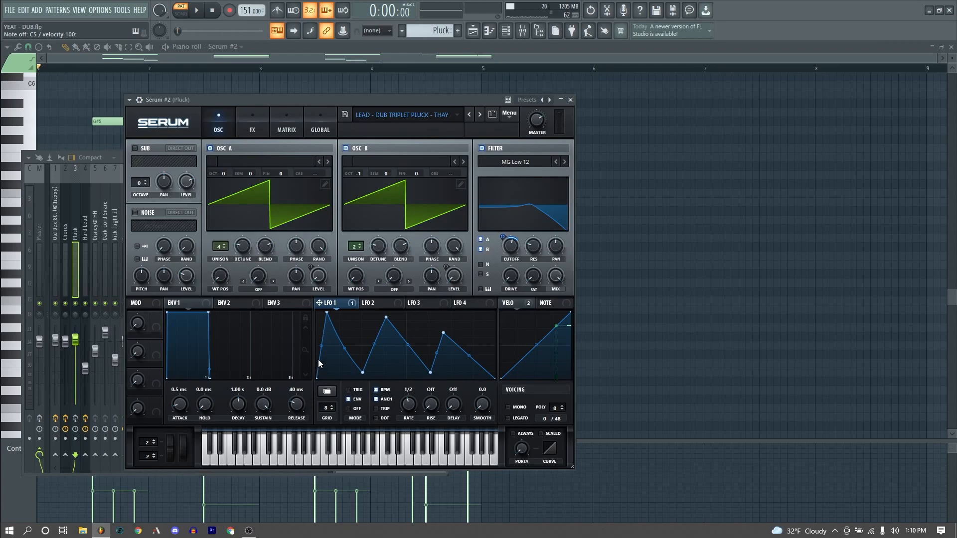
- Audition the LFO-driven filter of the Pluck Serum, and check its resonance and the modulator assigned to oscillator B's level
key("z")
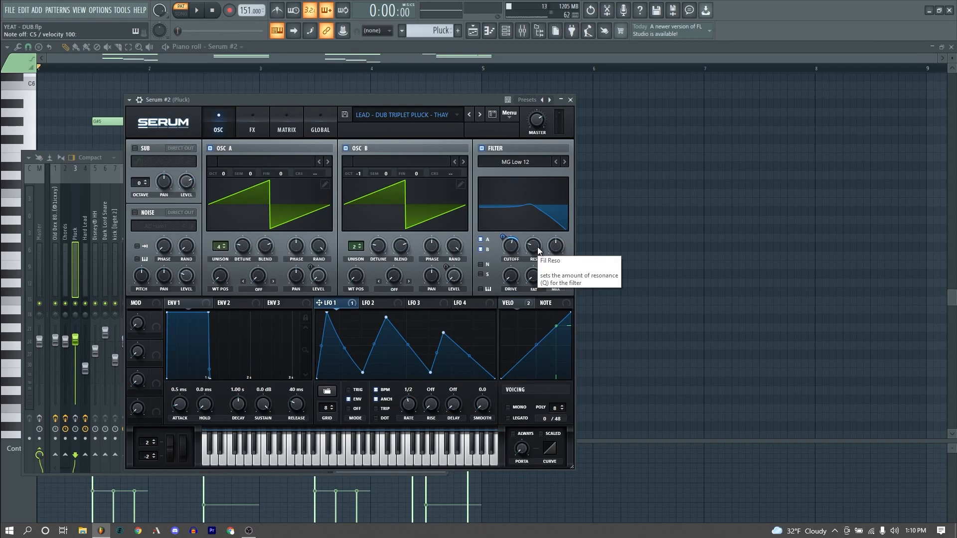
left_click_drag(534, 246, 530, 244)
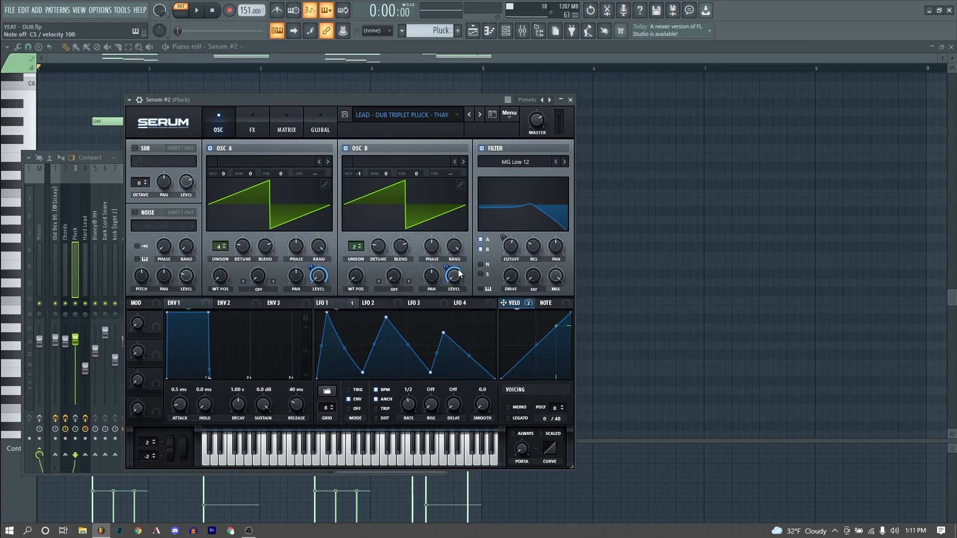
mouse_move(454, 277)
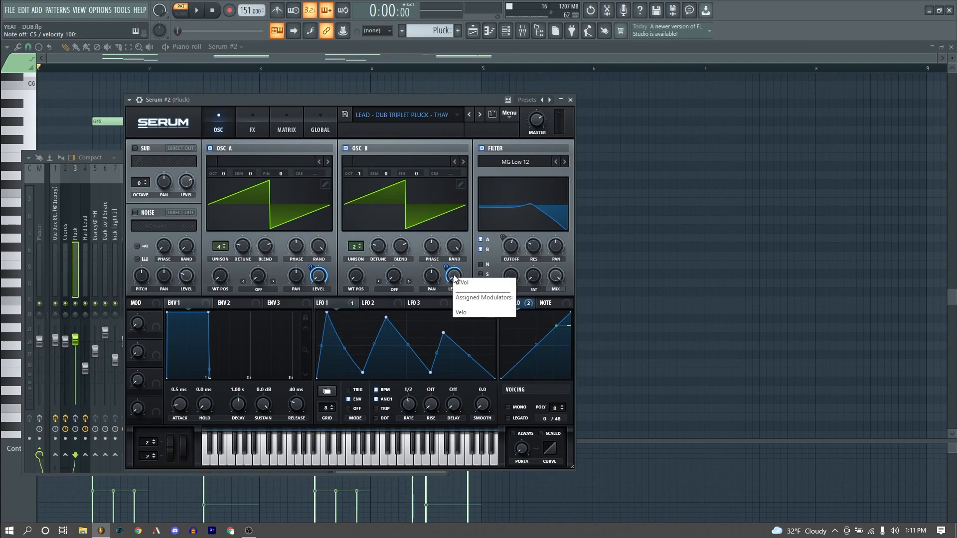
- Highlight the velocities of the short low notes in the Pluck piano roll, and audition the first G#5 and E4 notes
right_click(704, 198)
left_click_drag(70, 238, 196, 395)
left_click_drag(302, 279, 412, 411)
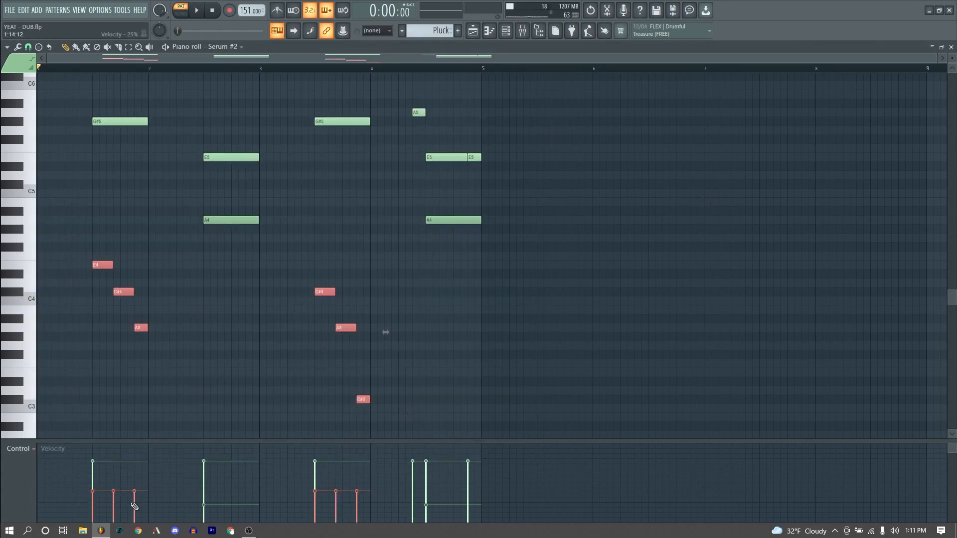
left_click(110, 306)
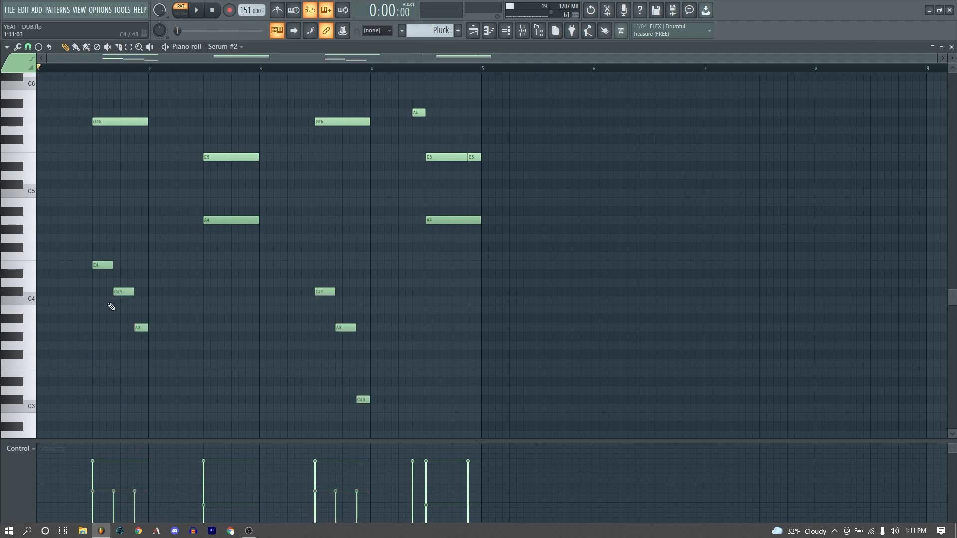
left_click(131, 123)
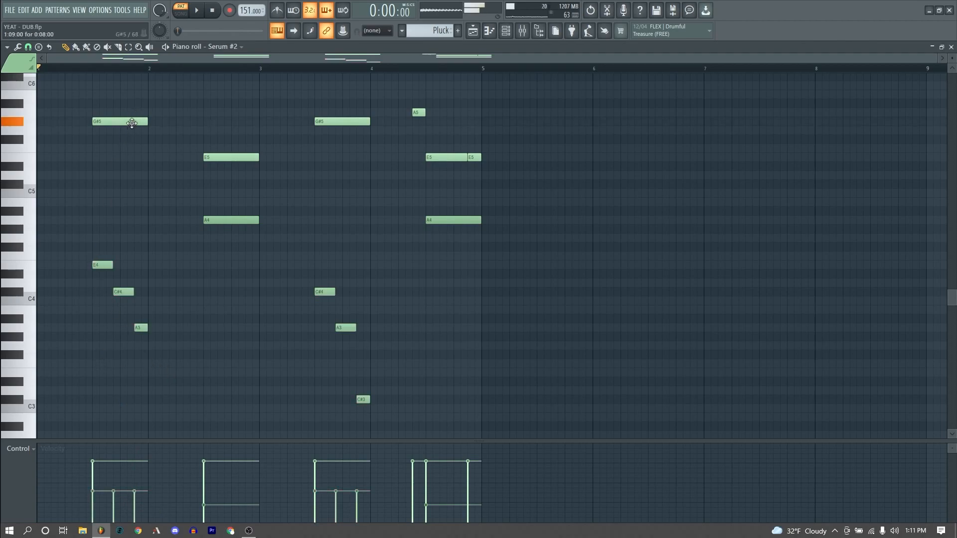
left_click(103, 266)
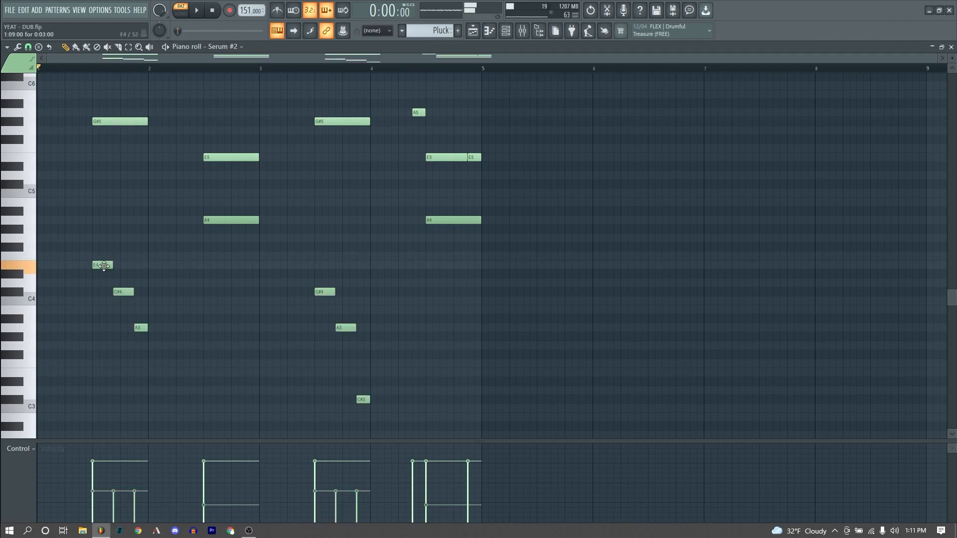
- Reopen Serum #2 from the channel rack and audition its effects with only the chorus active
left_click(505, 31)
left_click(105, 231)
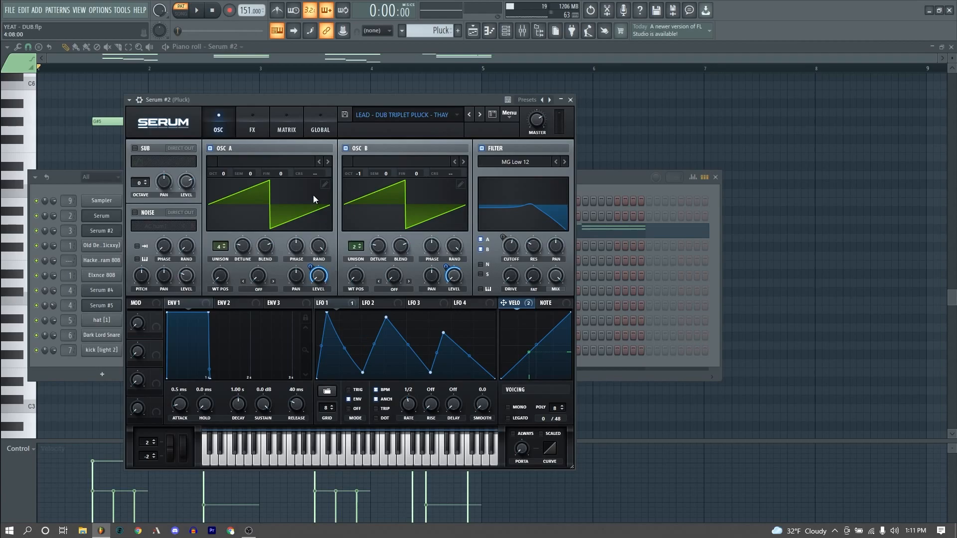
left_click(259, 130)
left_click(551, 159)
left_click_drag(423, 100, 435, 99)
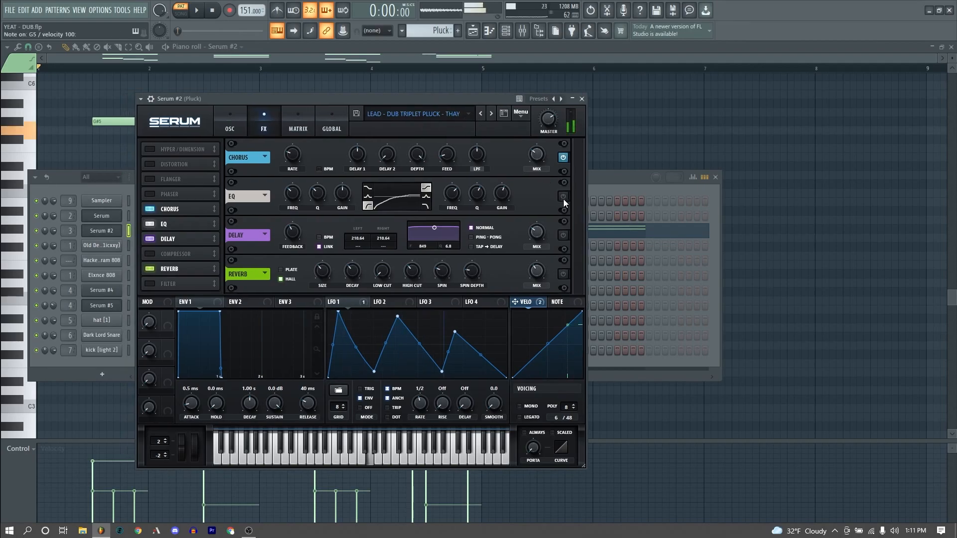
- Re-enable the EQ, delay and reverb effects of the Pluck Serum while auditioning notes
mouse_move(531, 154)
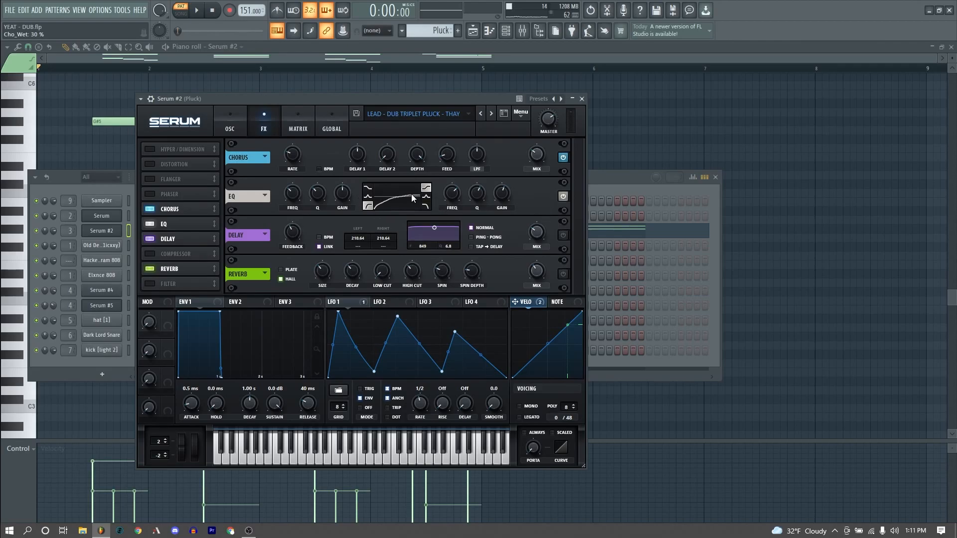
key("v")
left_click(563, 236)
left_click(563, 273)
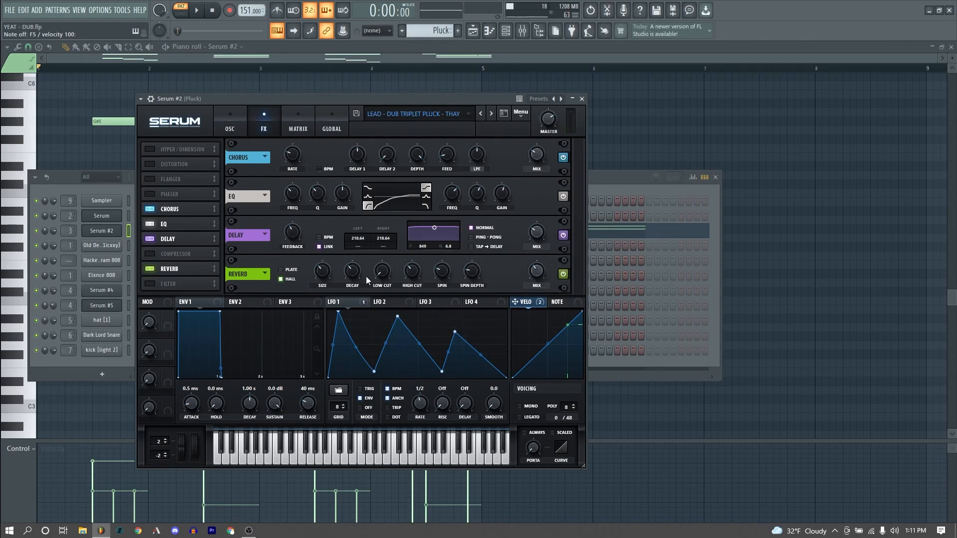
key("v")
- Audition the Pluck delay at 100% wet with the reverb bypassed, and turn the reverb back on
left_click(564, 274)
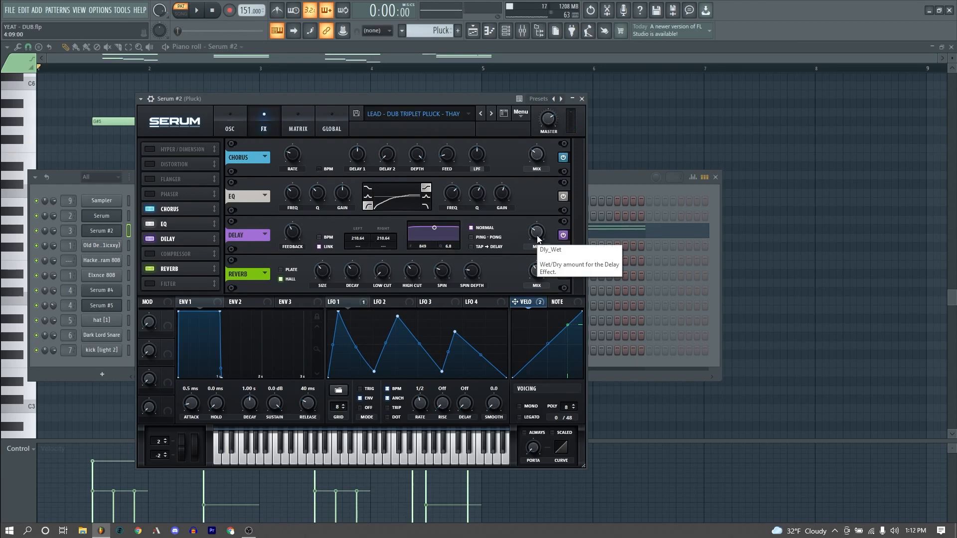
left_click_drag(537, 236, 546, 217)
key("v")
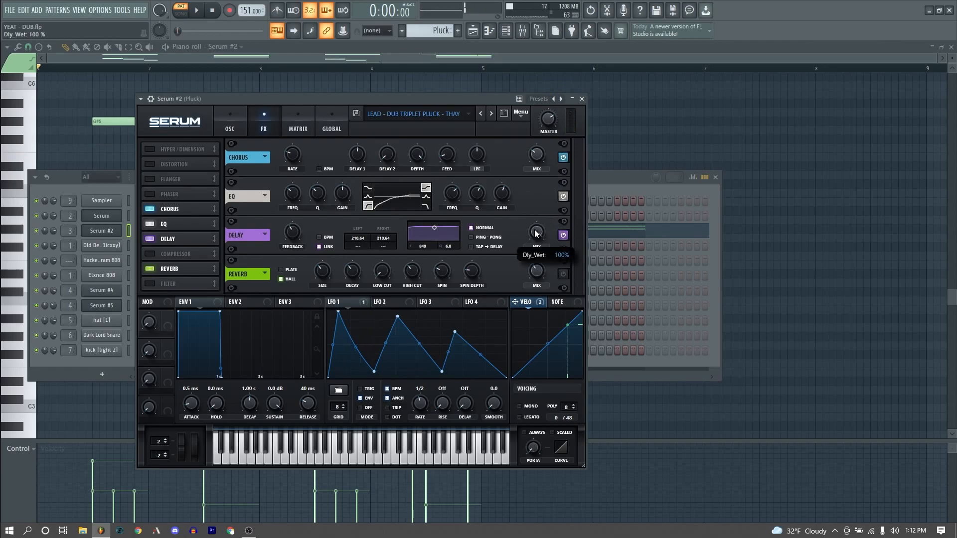
left_click(563, 274)
- Open FabFilter Pro-Q 2 on the Pluck mixer track, audition its 384 Hz cut band in solo, and close the plugin
left_click(522, 31)
left_click(525, 33)
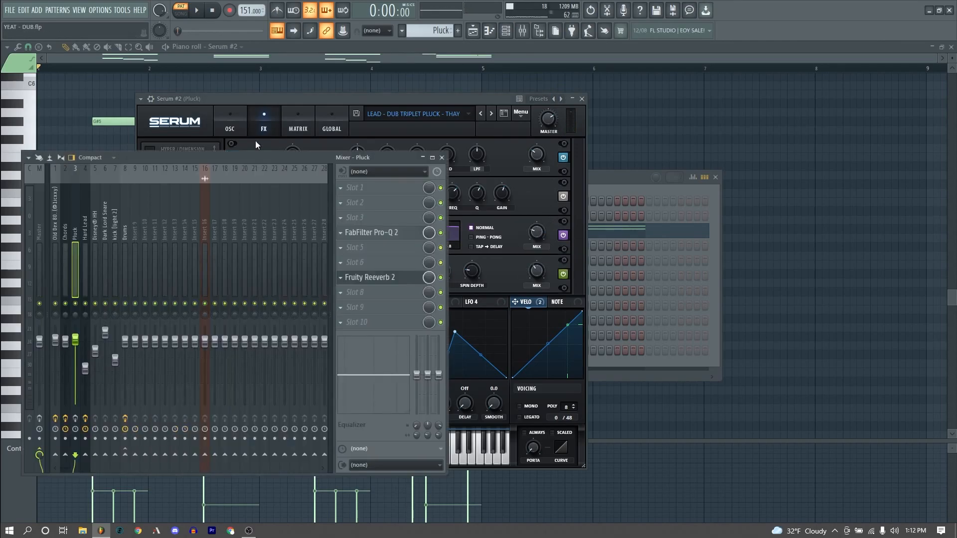
left_click(371, 232)
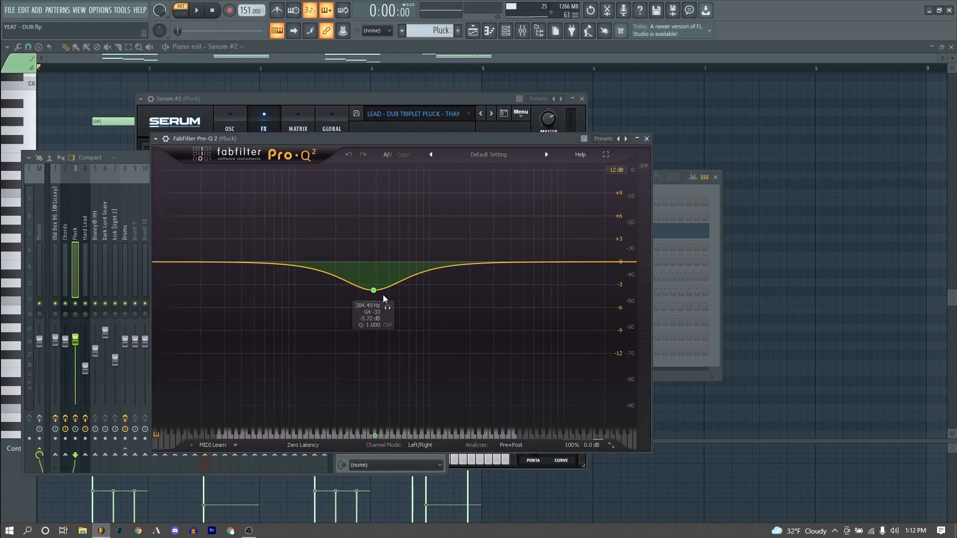
key("c")
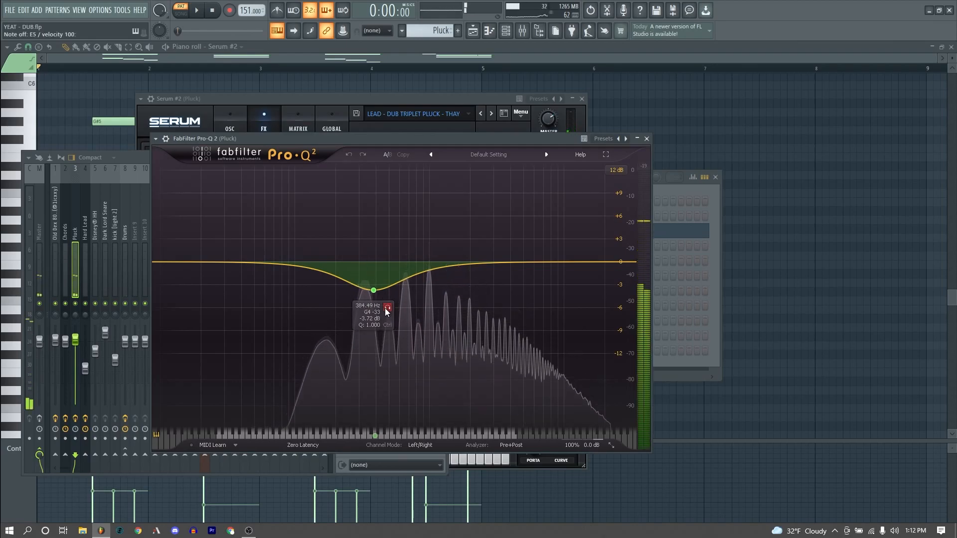
left_click(387, 309)
key("c")
left_click(387, 310)
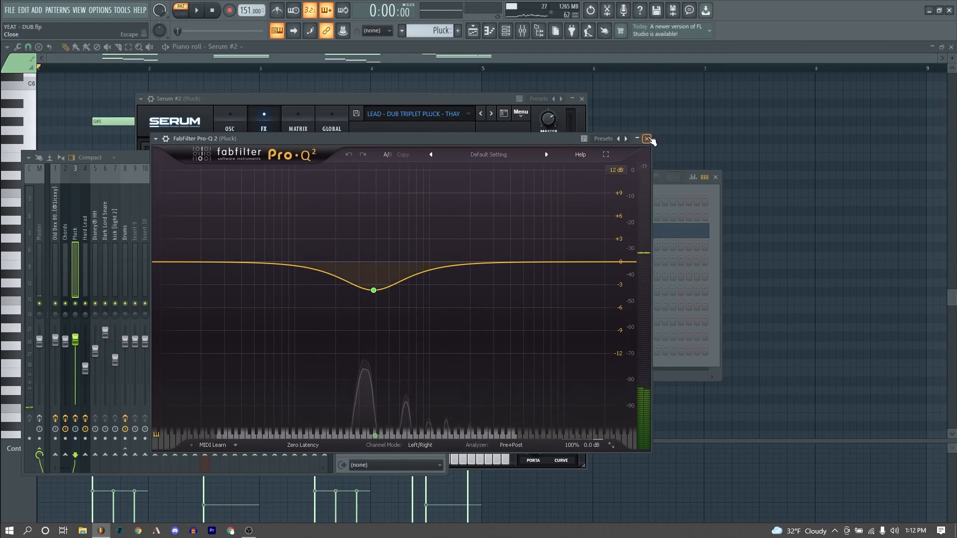
left_click(648, 138)
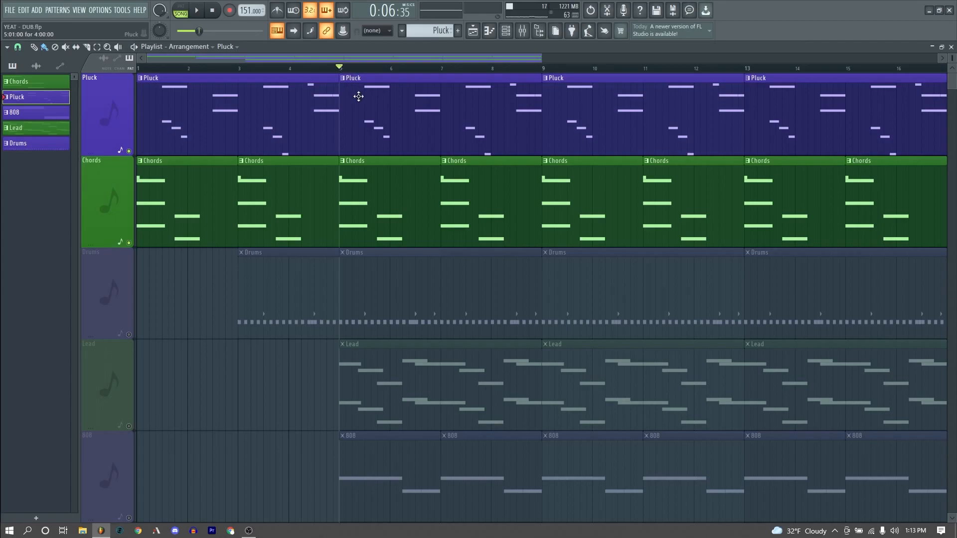
- Open the Lead pattern in the piano roll, play it, and bring up Serum #4 alongside the mixer
double_click(359, 226)
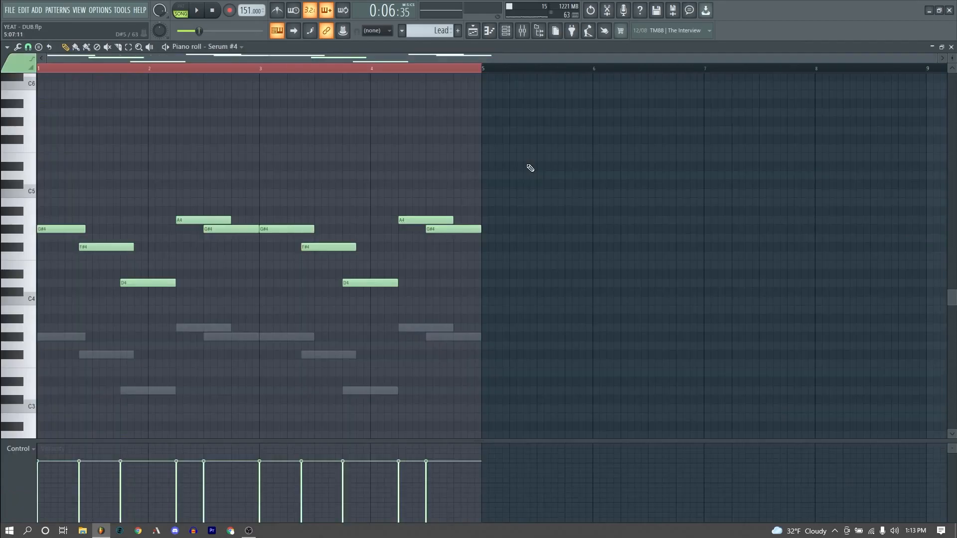
key("space")
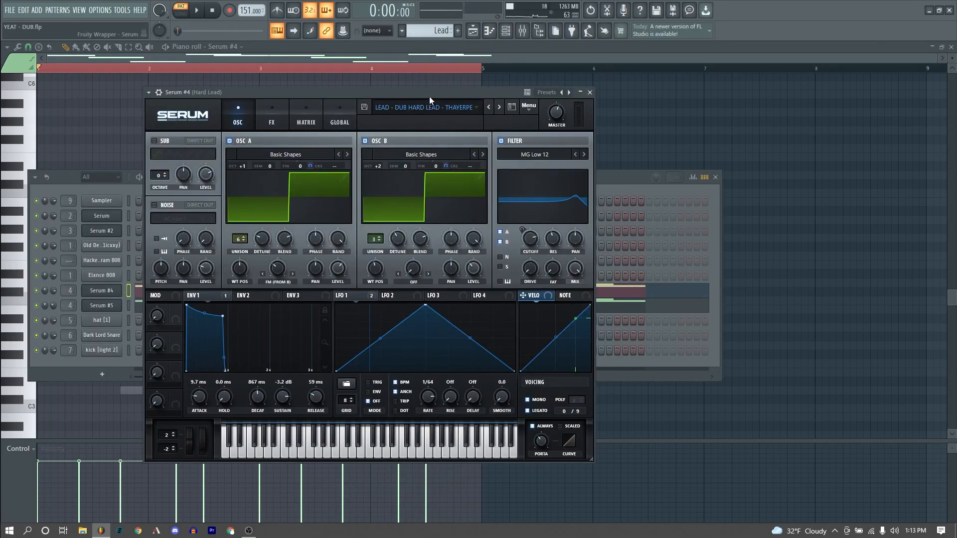
left_click(523, 32)
left_click_drag(277, 95, 305, 88)
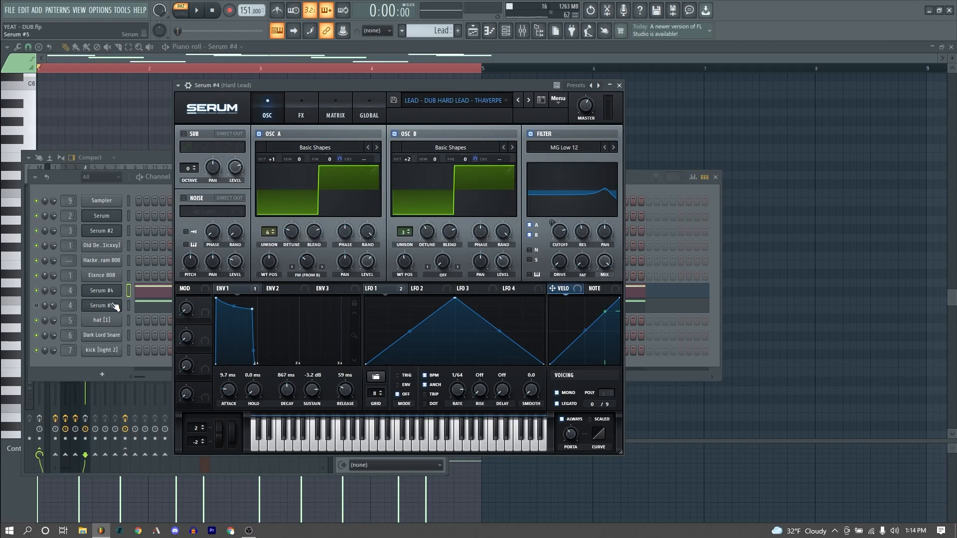
- Play the Lead pattern with Serum #5 muted to hear the Serum #4 hard lead alone
key("space")
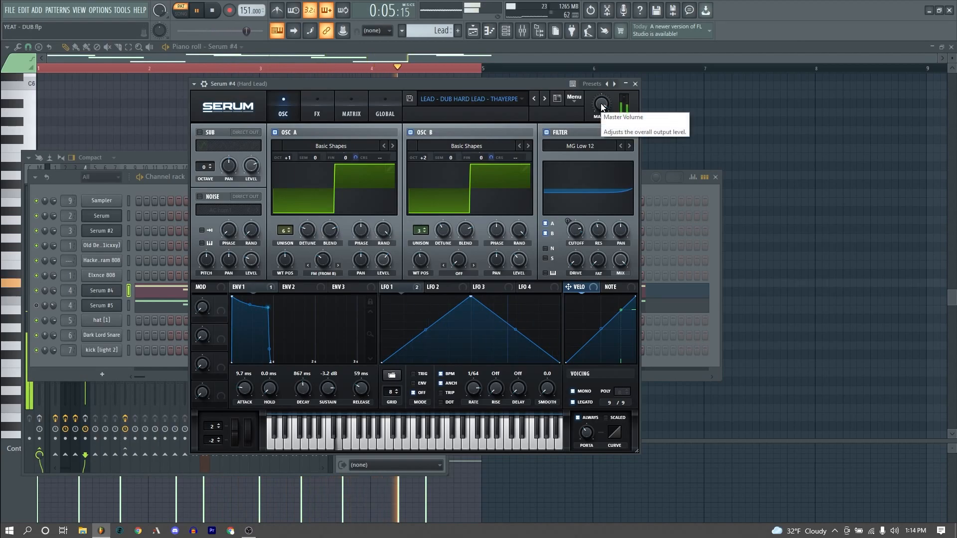
key("space")
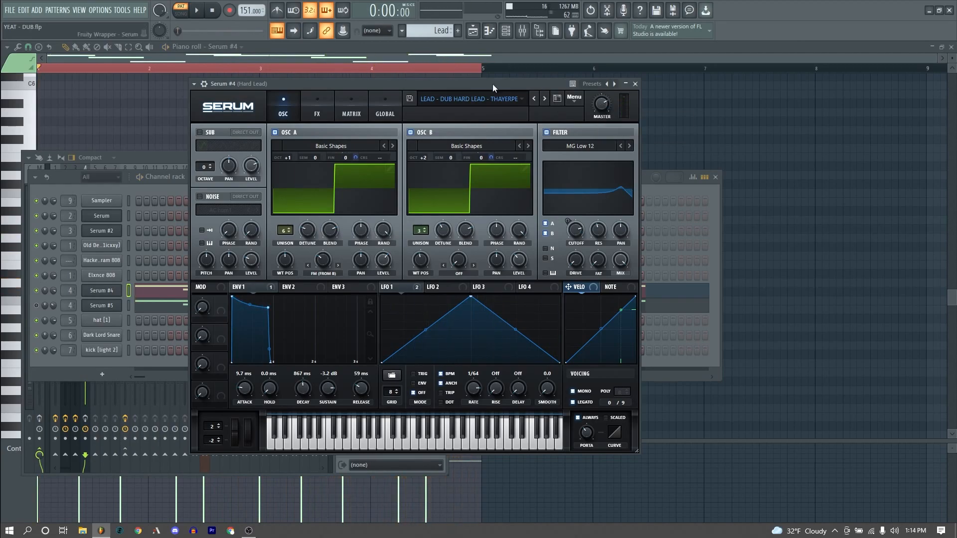
left_click_drag(492, 84, 535, 90)
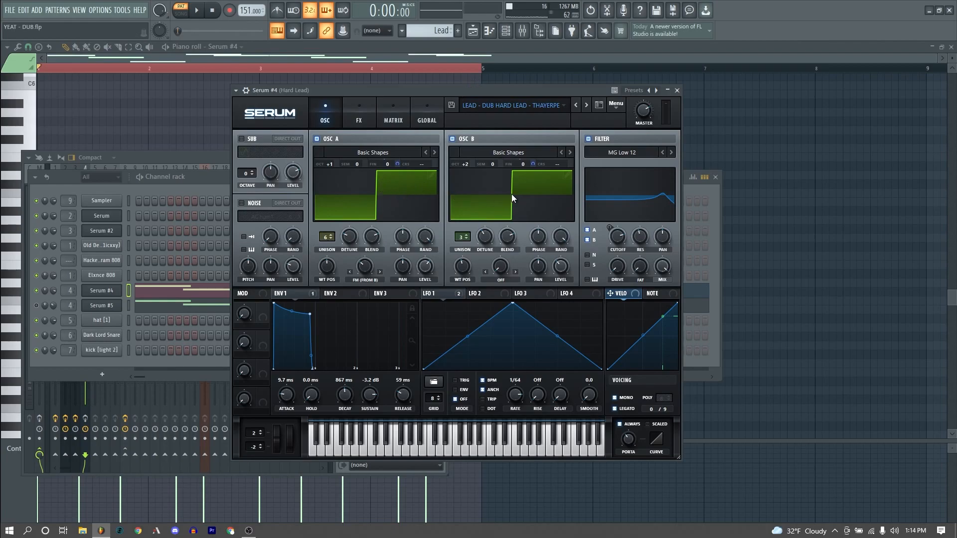
- Audition oscillators A and B of Serum #4 separately, and turn both back on
key("c")
key("c")
left_click(453, 139)
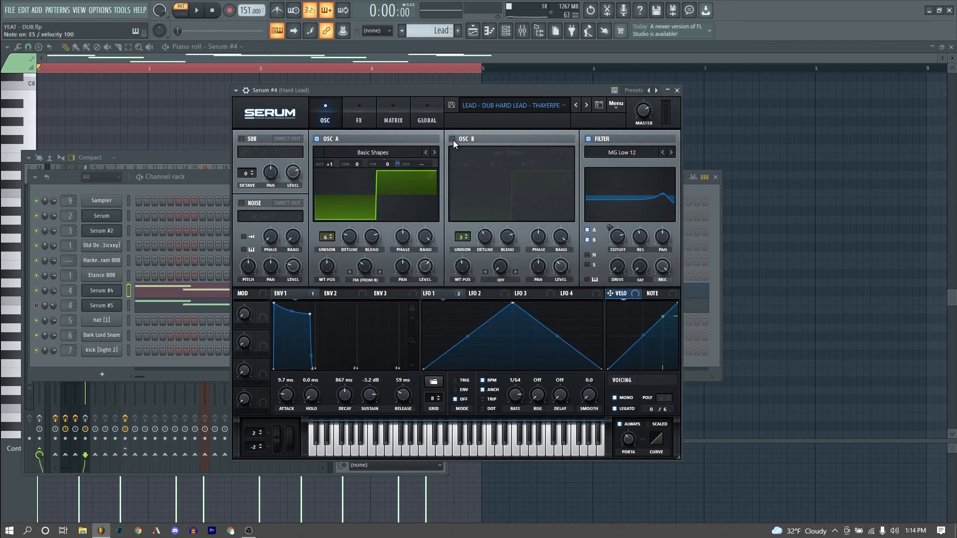
left_click(454, 140)
left_click(318, 139)
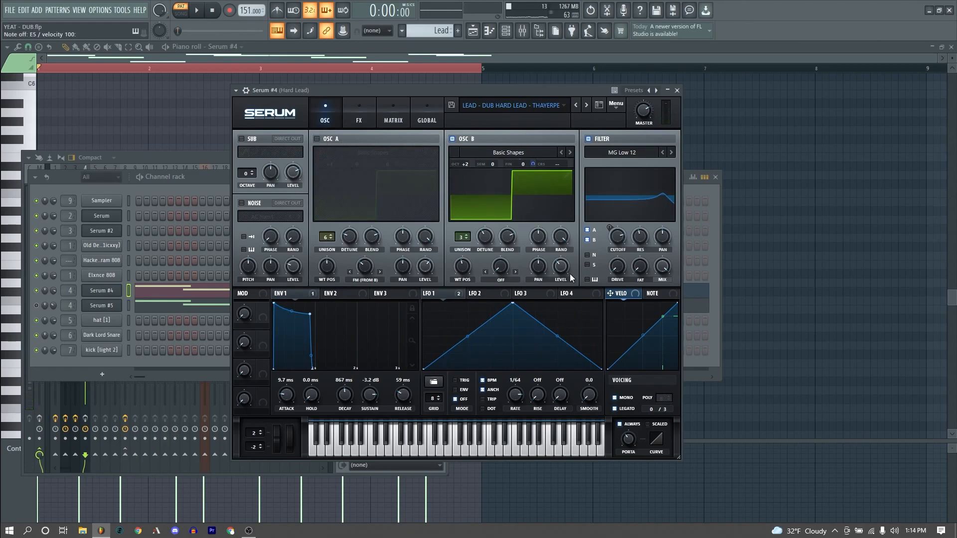
left_click(334, 137)
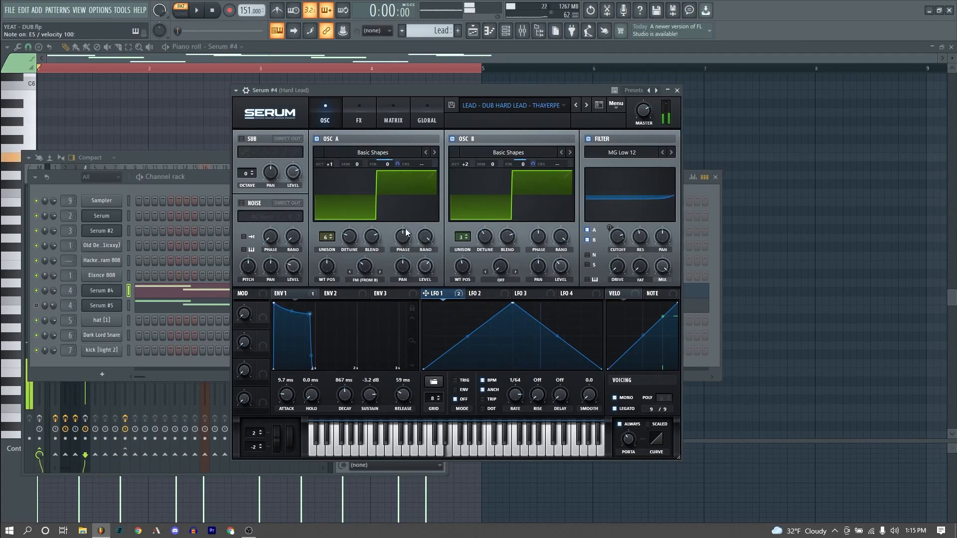
- Audition the LFO 1 fine-pitch modulation on oscillator A with oscillator B off, and turn oscillator B back on
mouse_move(397, 163)
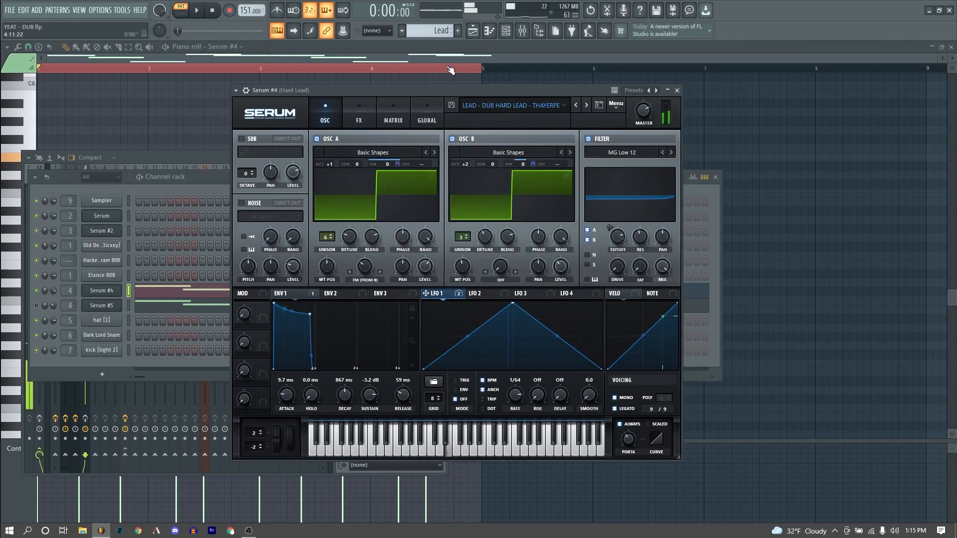
left_click(472, 139)
mouse_move(513, 397)
left_mouse_down()
mouse_move(511, 425)
mouse_move(522, 401)
left_mouse_up()
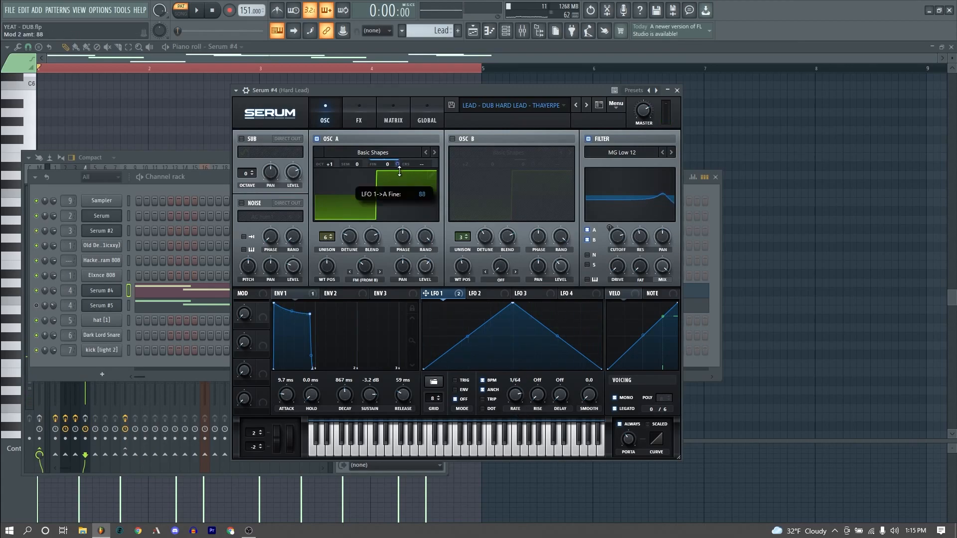
left_click(465, 139)
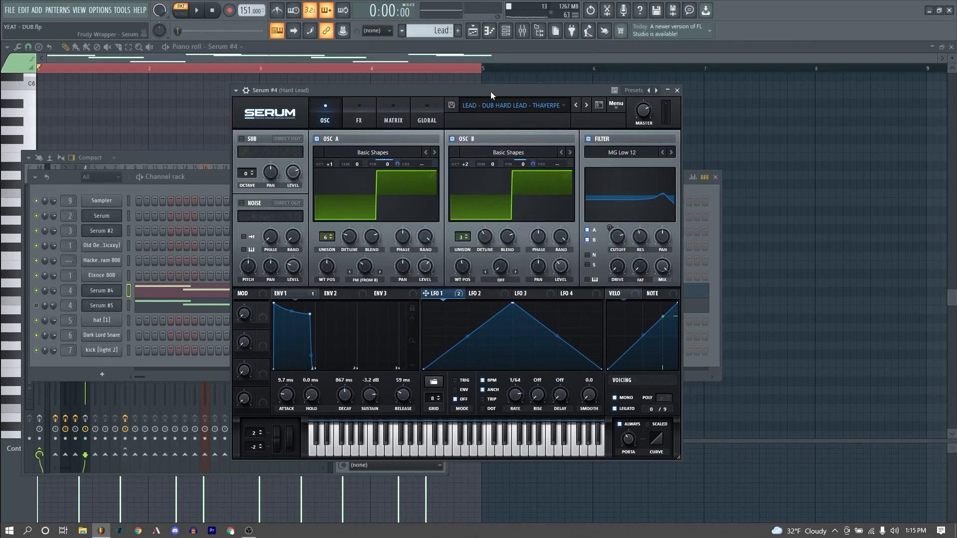
key("c")
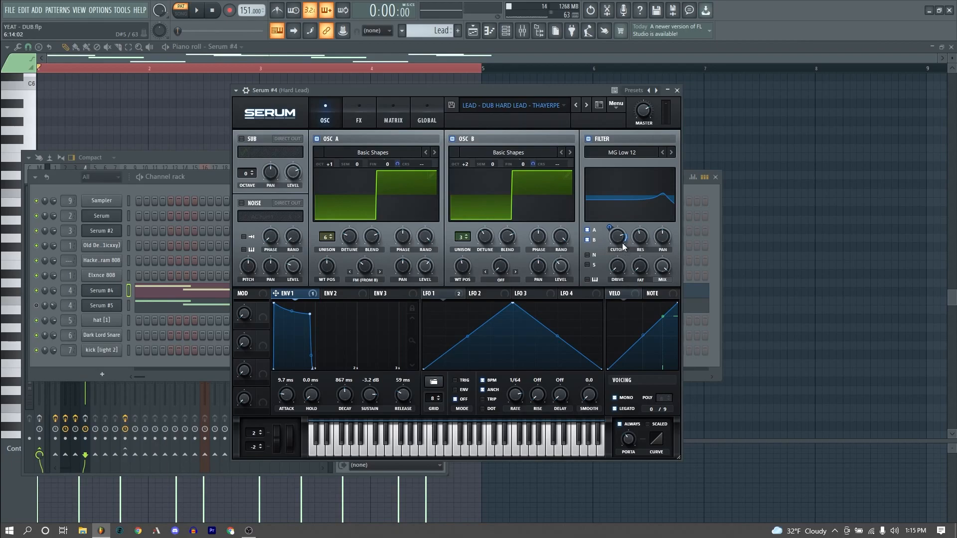
- Audition repeated notes to hear Env 1 modulating the filter cutoff of the hard lead
key("x")
key("x")
key("x")
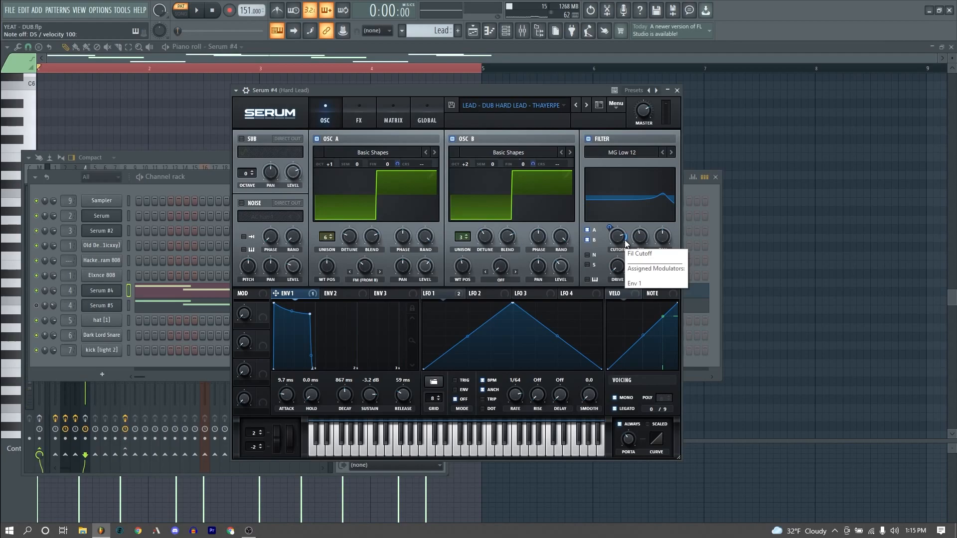
key("x")
key("x")
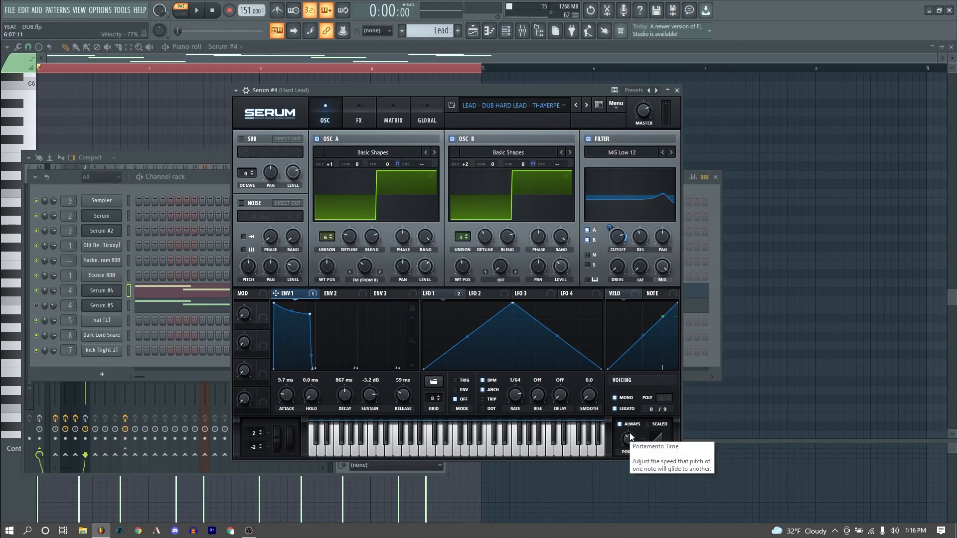
- Audition the portamento glide of Serum #4 by alternating between two notes
key("c")
key("q")
key("c")
key("q")
key("c")
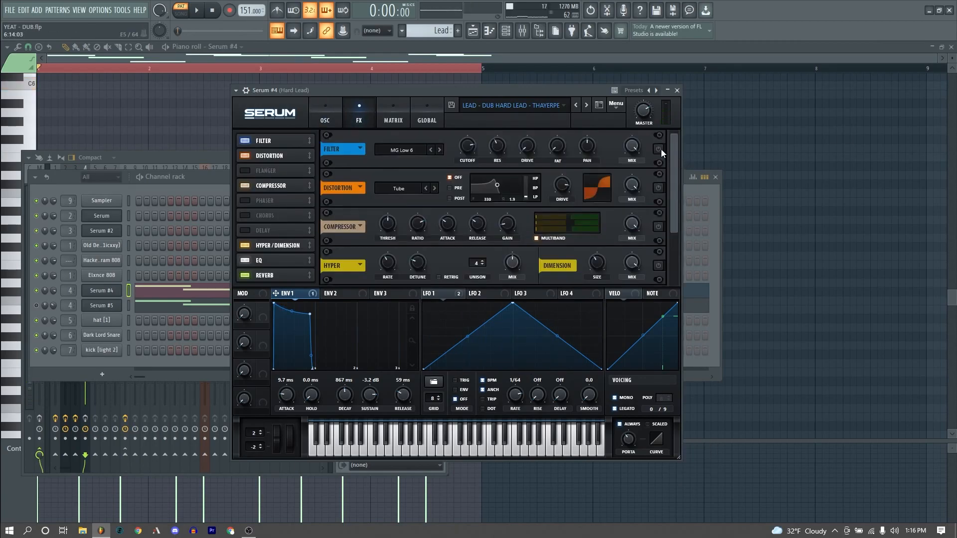
- Enable the filter, distortion, compressor and hyper/dimension effects of Serum #4 one by one while auditioning notes
left_click(658, 149)
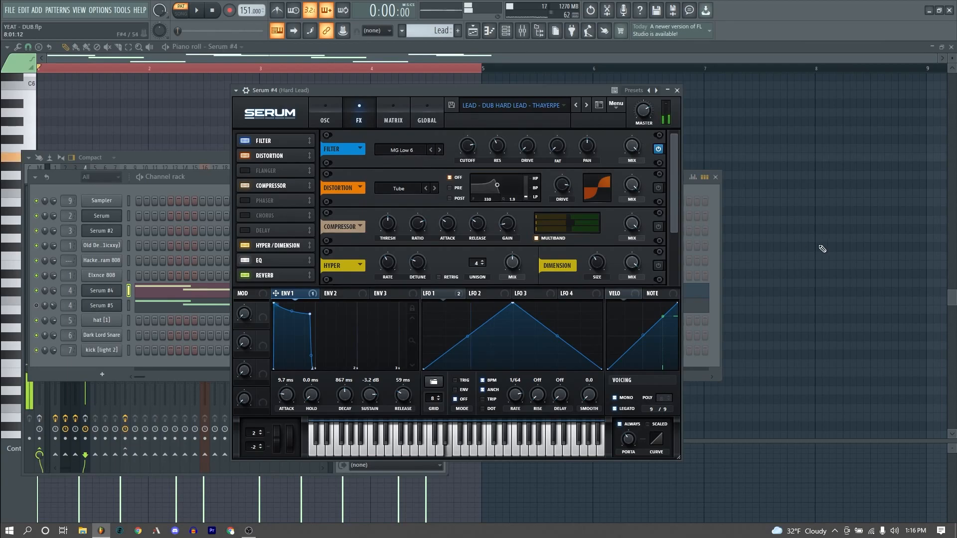
left_click(658, 188)
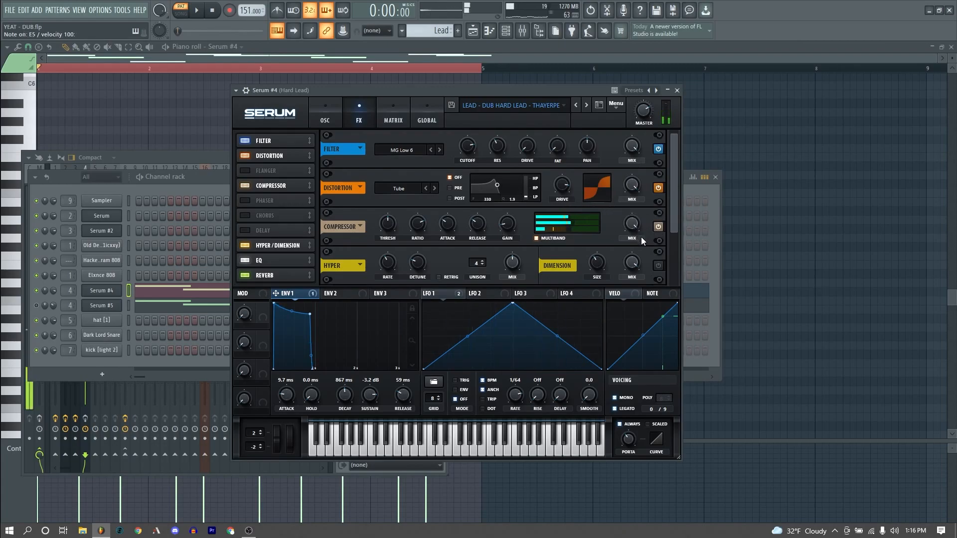
left_click(658, 265)
- Enable the EQ and reverb effects of Serum #4 while auditioning notes
left_click_drag(674, 214, 672, 252)
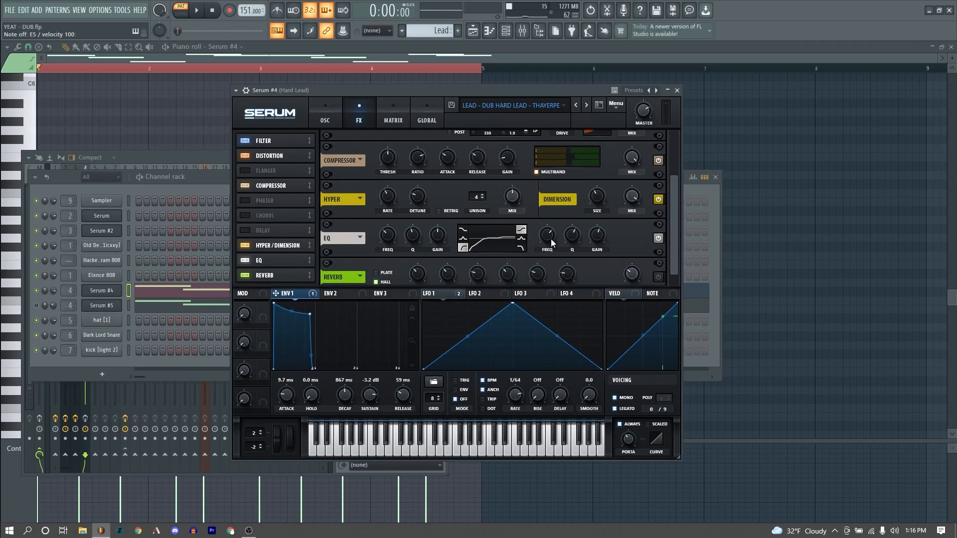
mouse_move(553, 241)
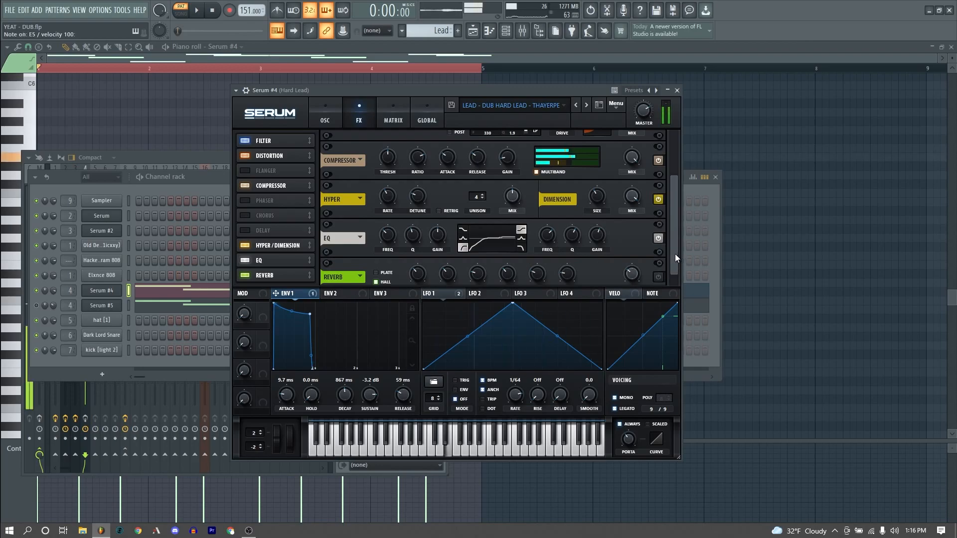
scroll(675, 253, "down", 1)
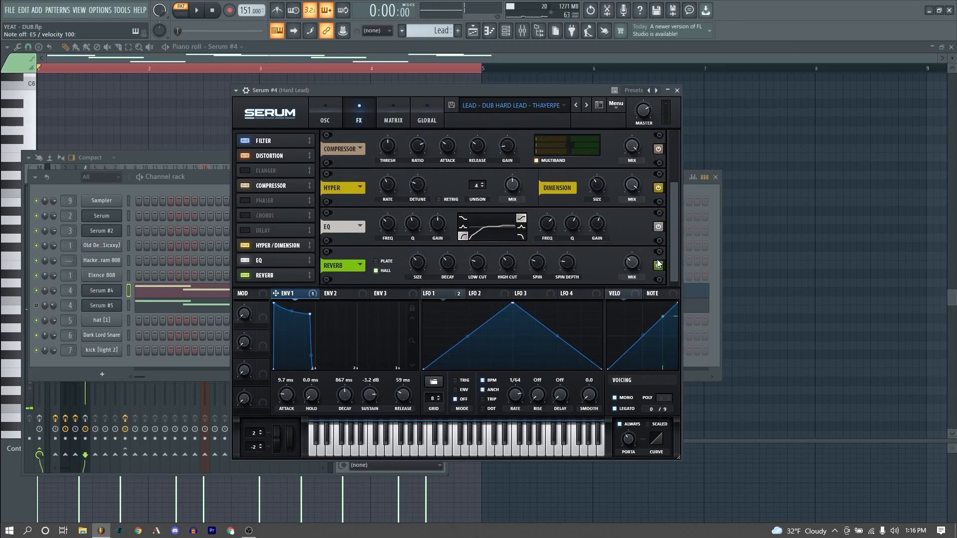
left_click_drag(673, 253, 653, 107)
- Inspect the CamelCrusher and first OTT plugins on the Hard Lead mixer track
key("F9")
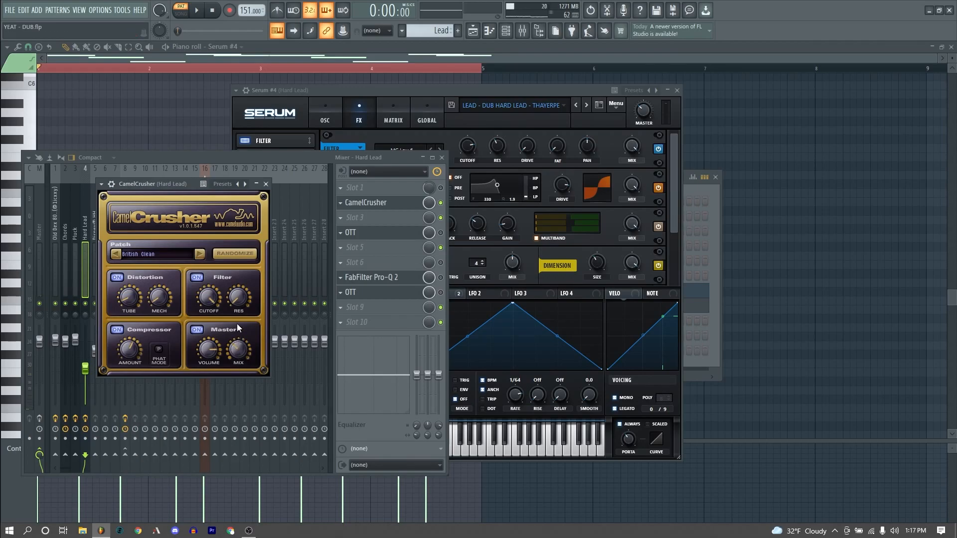
left_click(266, 184)
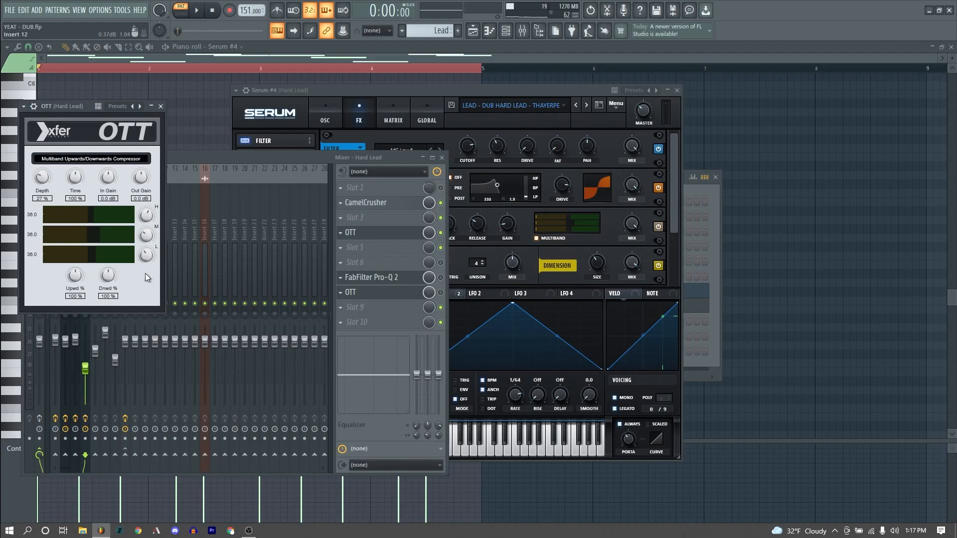
- Audition the 459.88 Hz cut band of FabFilter Pro-Q 2 on the Hard Lead track in solo, and inspect the second OTT
left_click(379, 277)
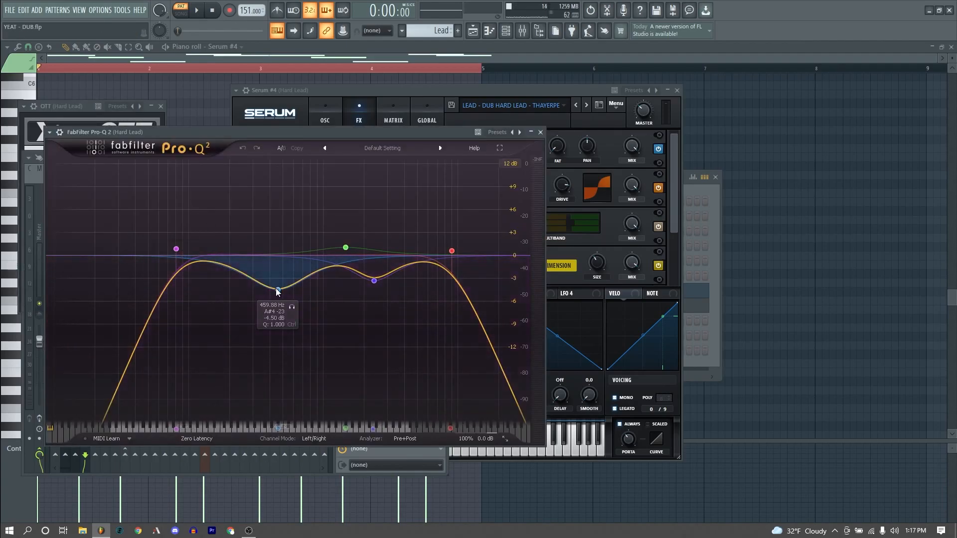
left_click(292, 309)
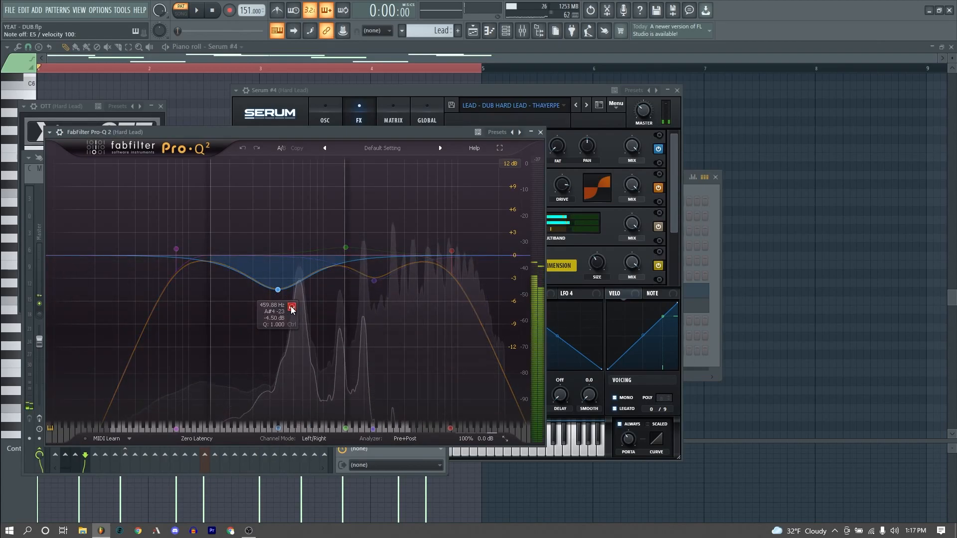
left_click(388, 297)
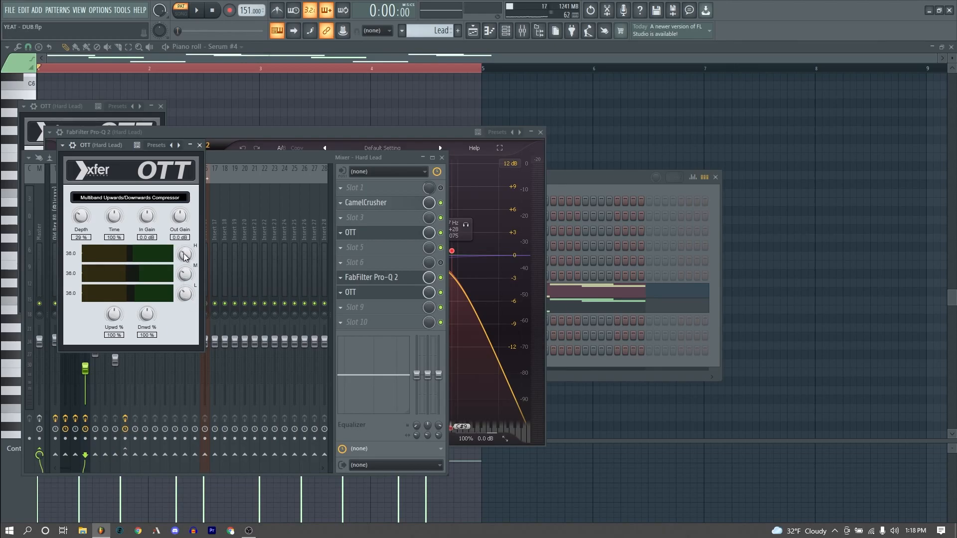
left_click(200, 145)
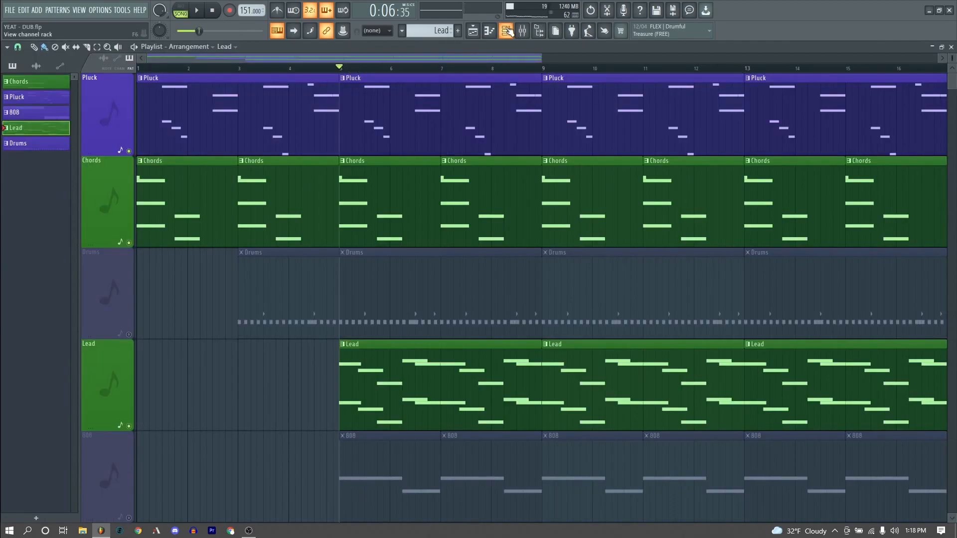
- Play the arrangement with Serum #4 open, set its master volume to 74%, view its effects, and close it
left_click(507, 31)
key("space")
left_click_drag(649, 110, 650, 80)
mouse_move(642, 110)
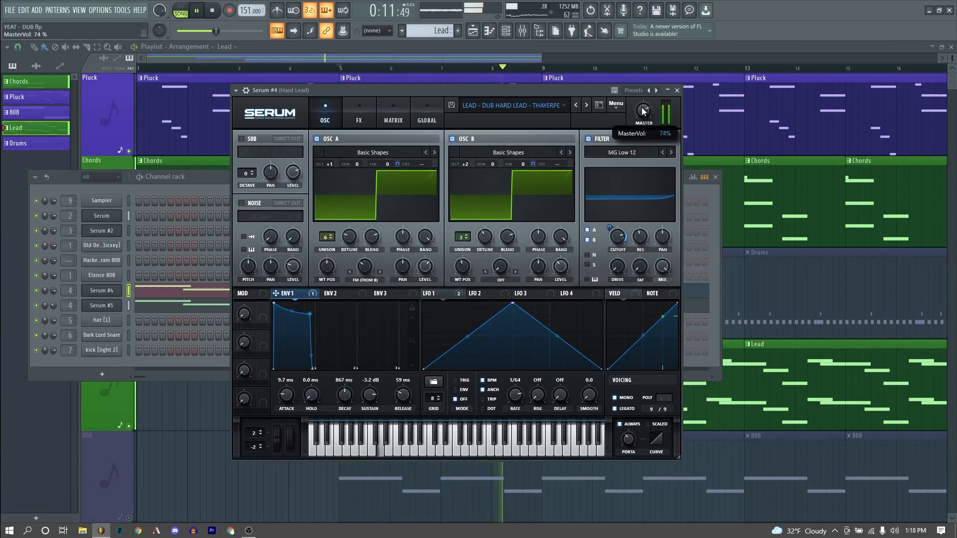
left_click(357, 116)
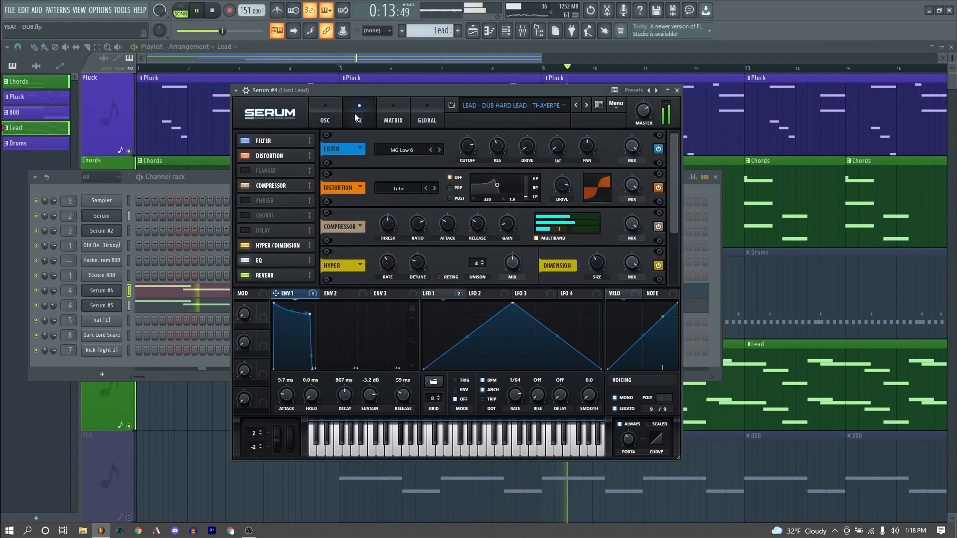
left_click(677, 90)
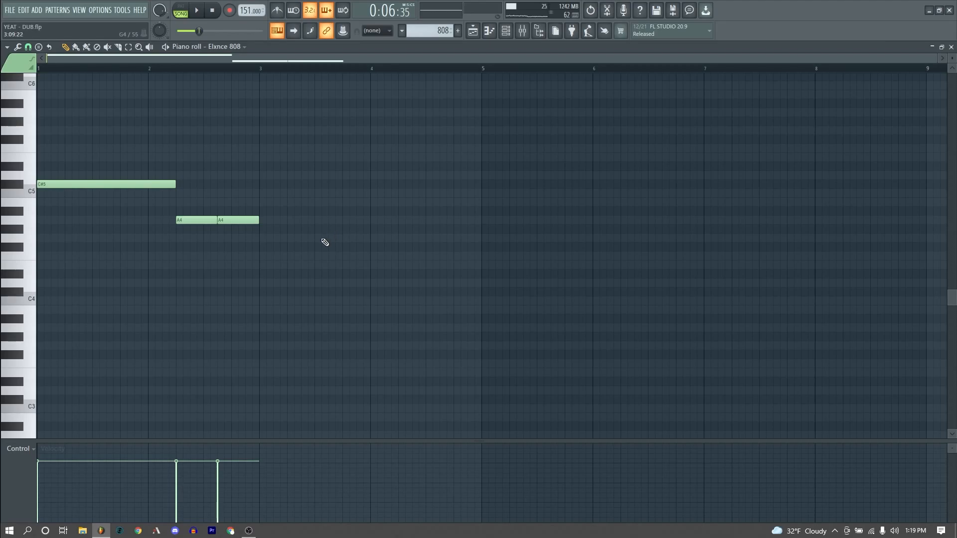
- Play the arrangement from the 808 pattern's piano roll to hear the Elxnce 808 notes in context
scroll(324, 243, "up", 2)
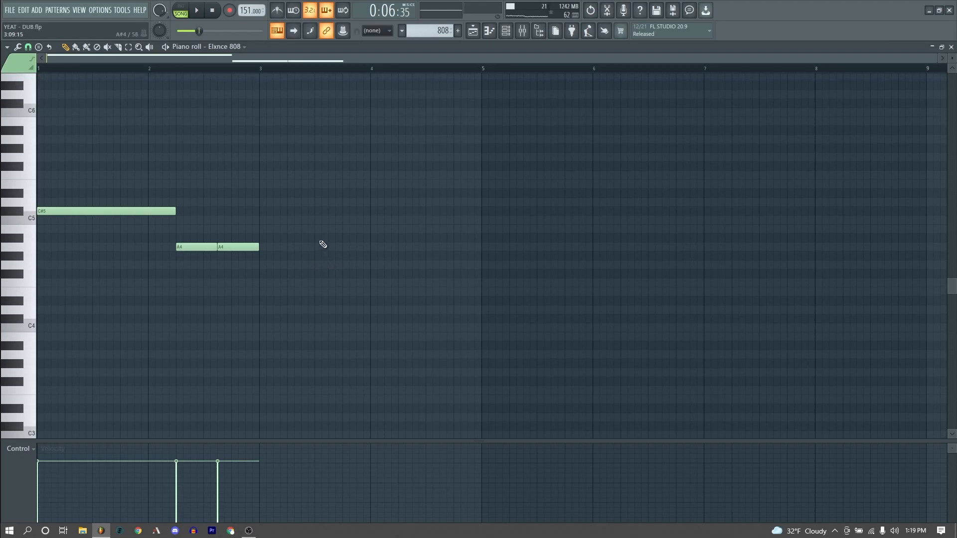
key("space")
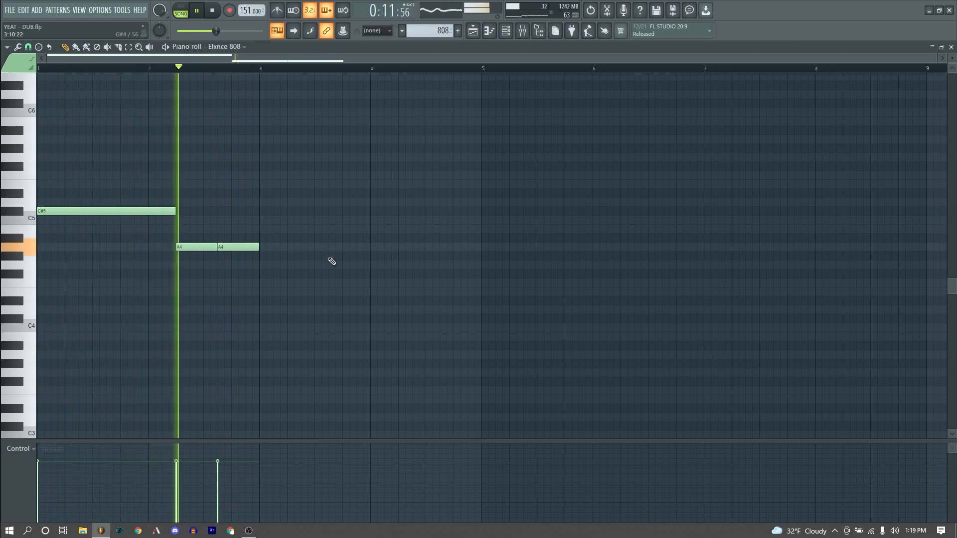
key("space")
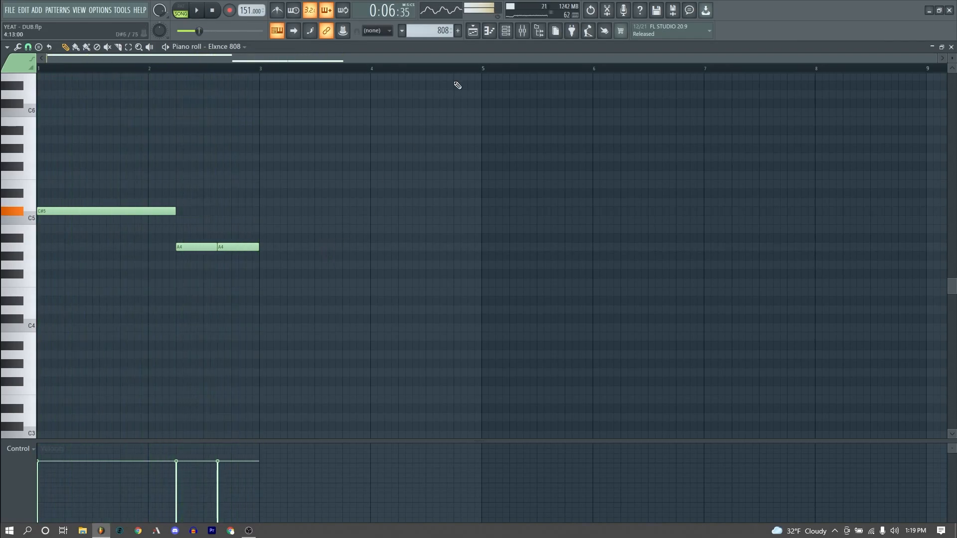
- Open the Elxnce 808 sampler settings from the channel rack, and inspect its precomputed effects with the mixer open
left_click(512, 33)
left_click_drag(444, 279, 450, 196)
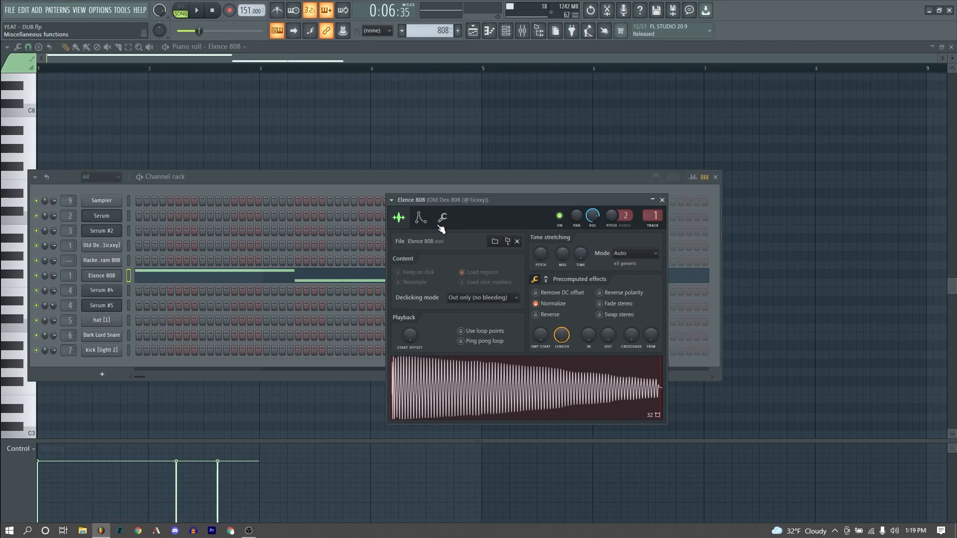
left_click(528, 31)
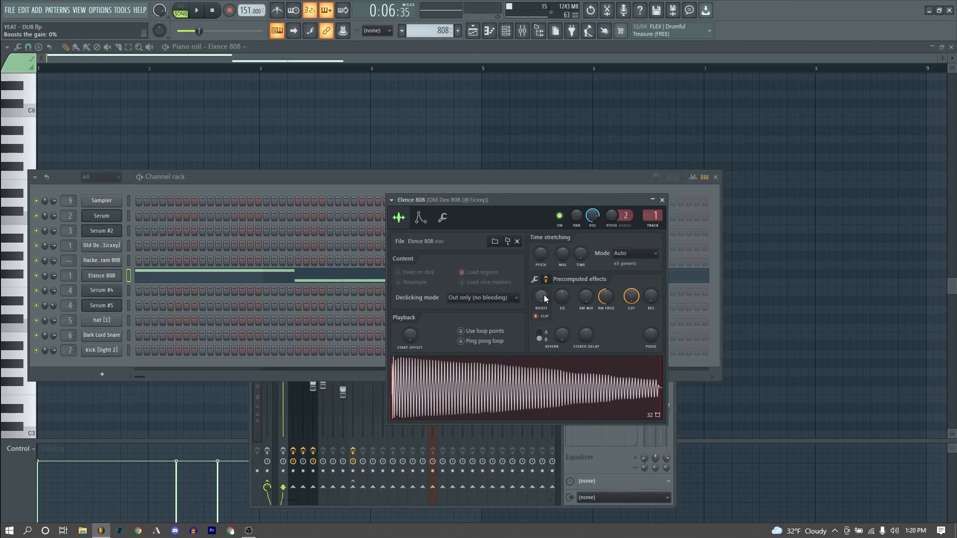
- Raise the Boost effect on the Elxnce 808 sample slightly, and view its envelope and miscellaneous channel settings
left_click_drag(543, 295, 543, 289)
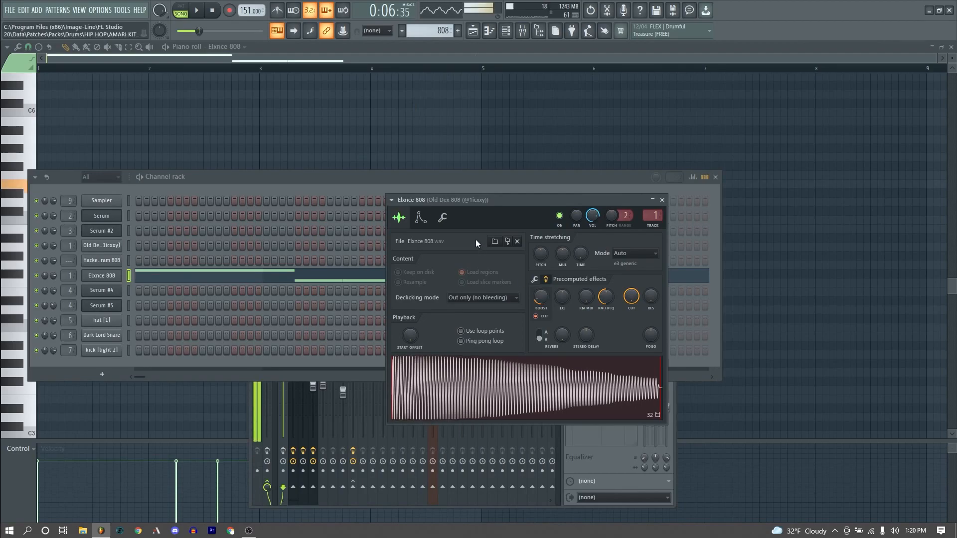
left_click(421, 217)
left_click(442, 217)
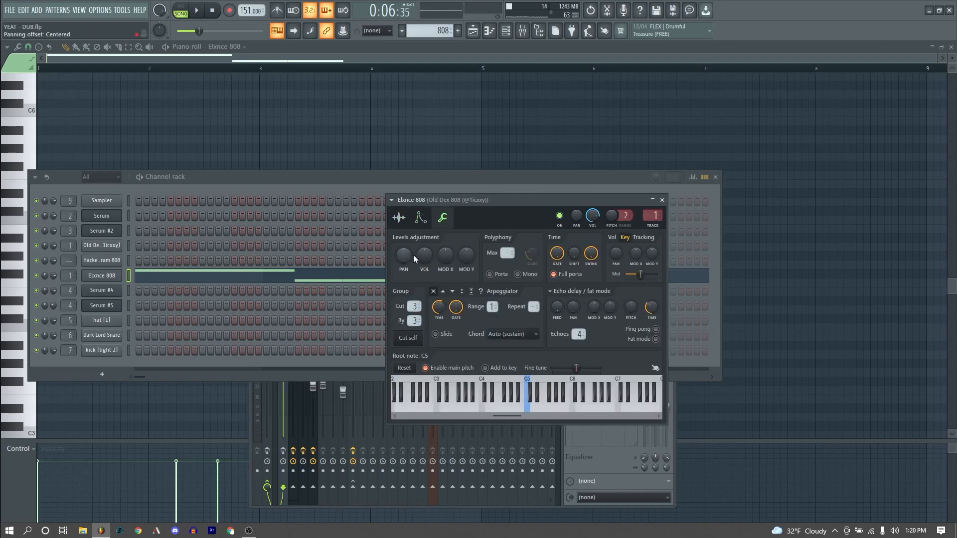
- Inspect Sausage Fattener's settings on the Old Dex 808 mixer track, with CamelCrusher bypassed
key("F9")
left_click(632, 249)
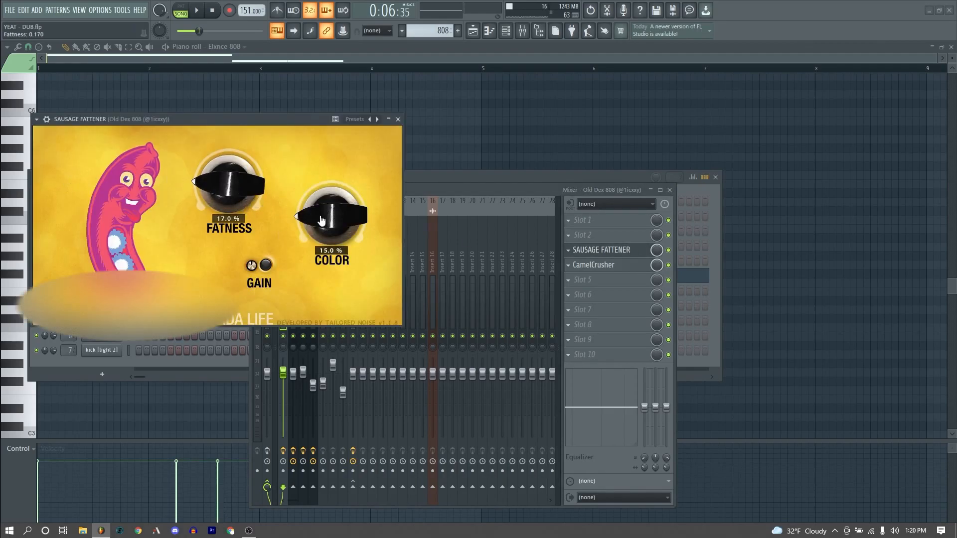
left_click(668, 265)
left_click(617, 250)
left_click(616, 249)
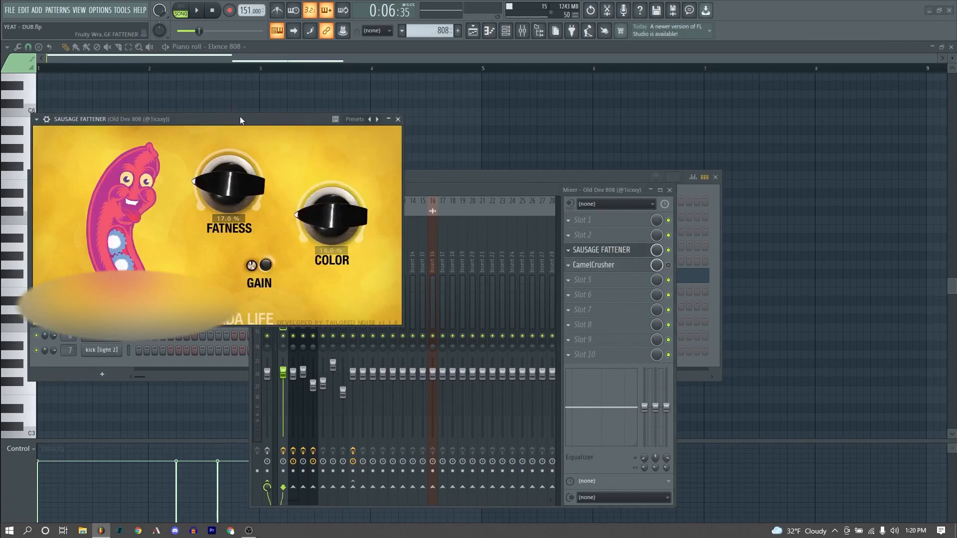
- Audition an 808 note through Sausage Fattener alone, then re-enable CamelCrusher and open it
left_click_drag(245, 118, 336, 118)
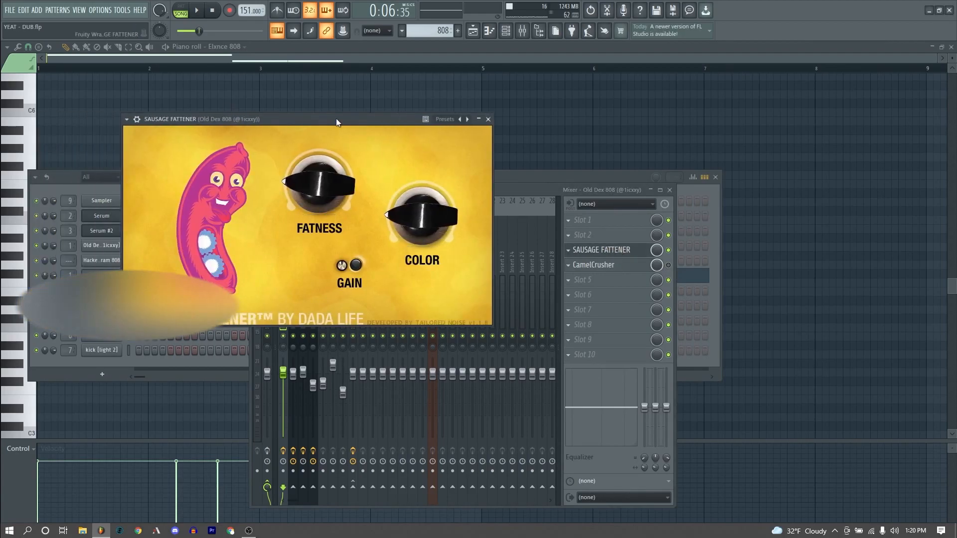
key("c")
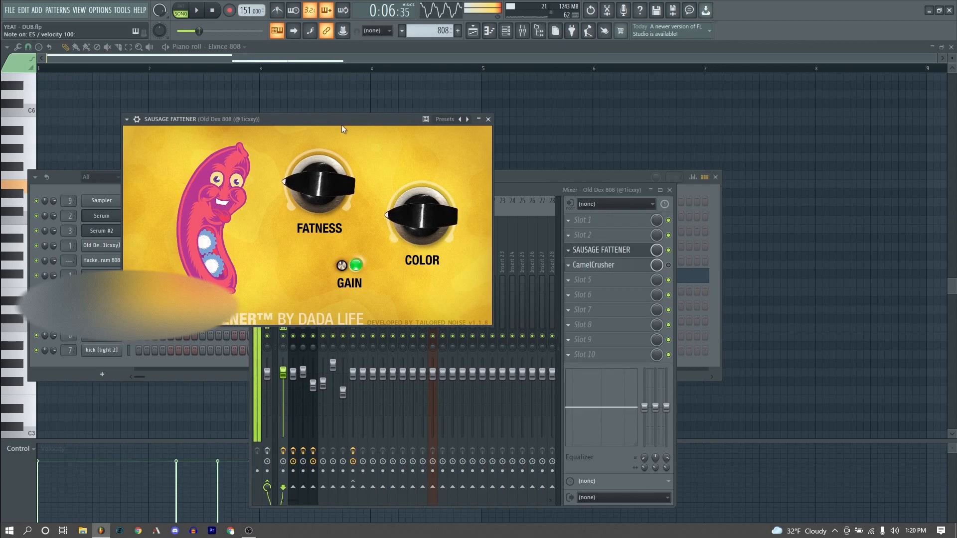
left_click(669, 265)
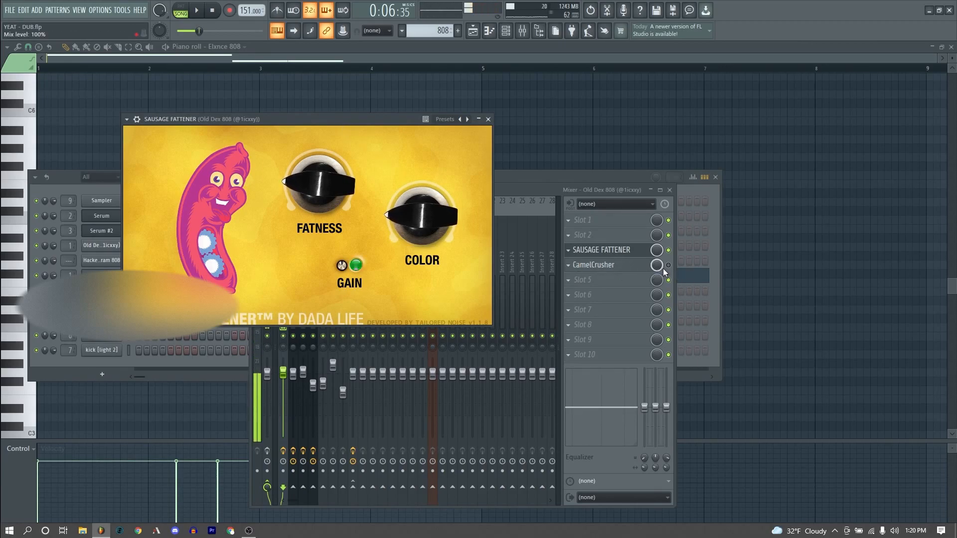
left_click(593, 264)
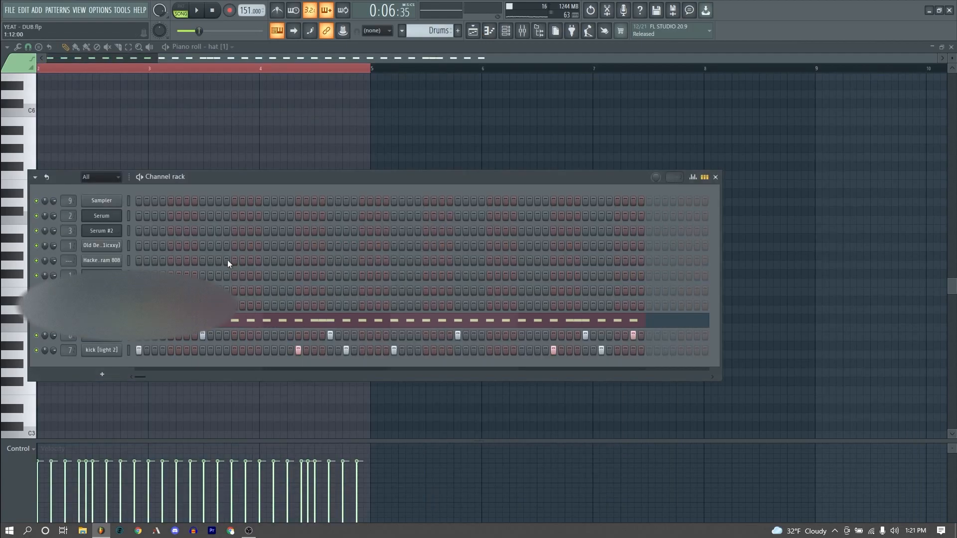
- Audition the Drums pattern, set the hat [1] sample's quick fade out to 13%, and close its settings
key("space")
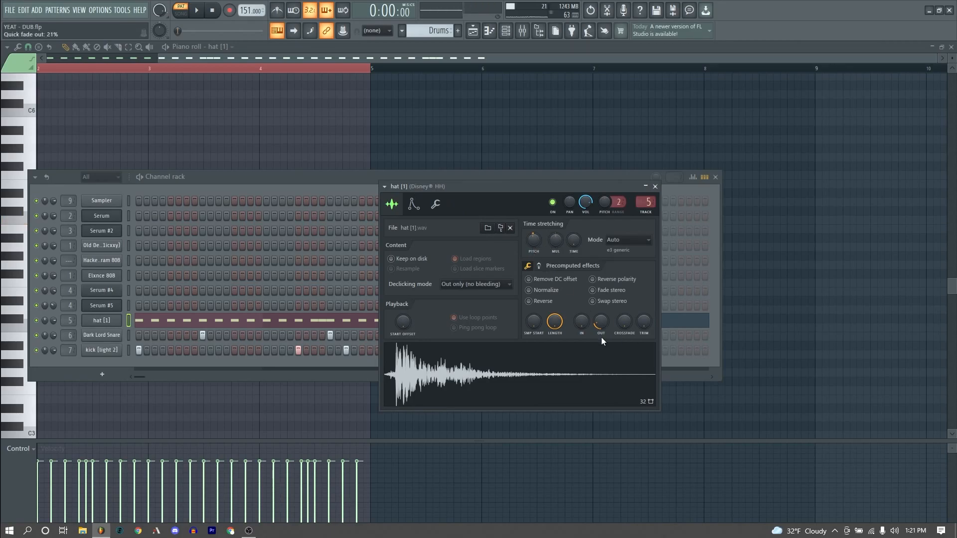
left_click_drag(597, 322, 597, 324)
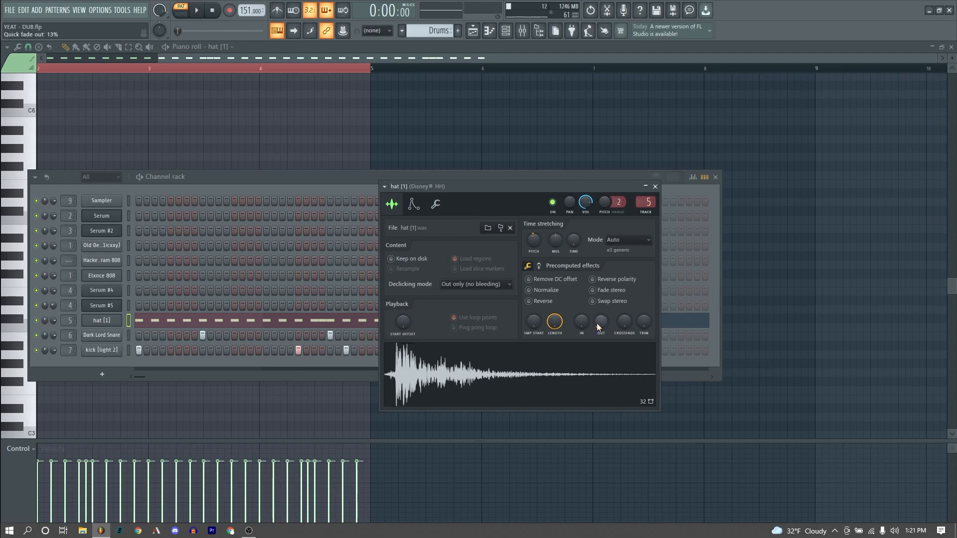
left_click(655, 187)
- Inspect the sampler settings of the Dark Lord Snare and kick [light 2] channels, moving their windows clear of the channel names
left_click(102, 334)
left_click_drag(225, 154, 421, 145)
left_click(102, 349)
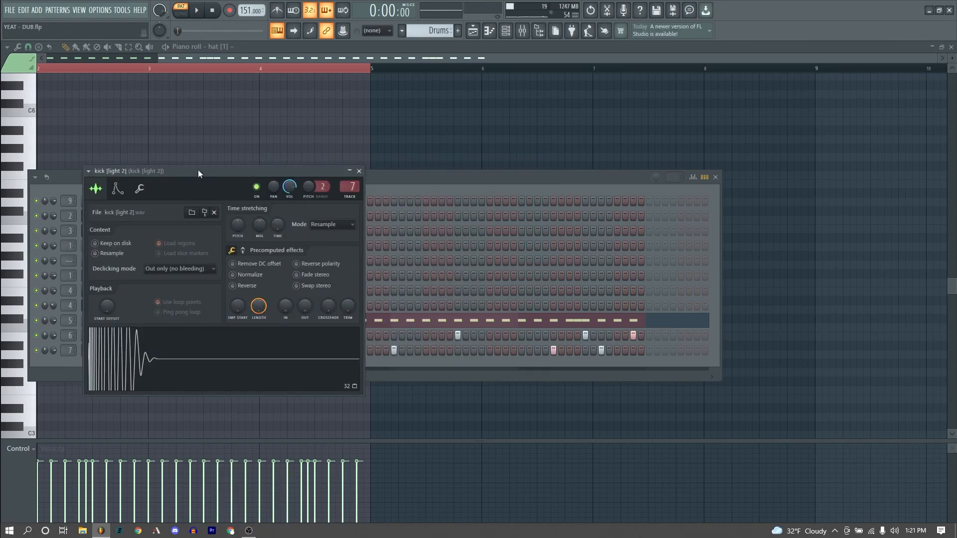
left_click_drag(198, 169, 464, 262)
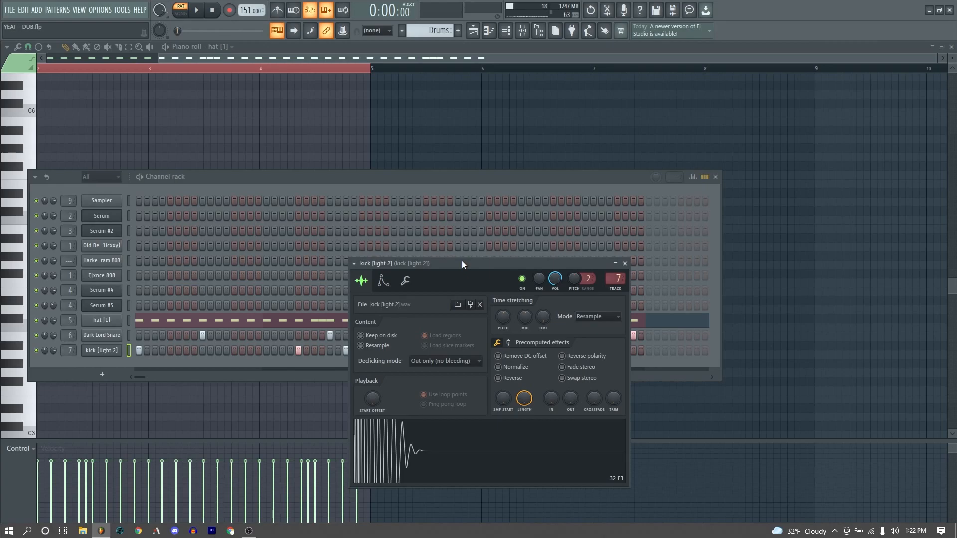
- Inspect the effect slots of the kick, Dark Lord Snare and Drums tracks in the mixer
key("F9")
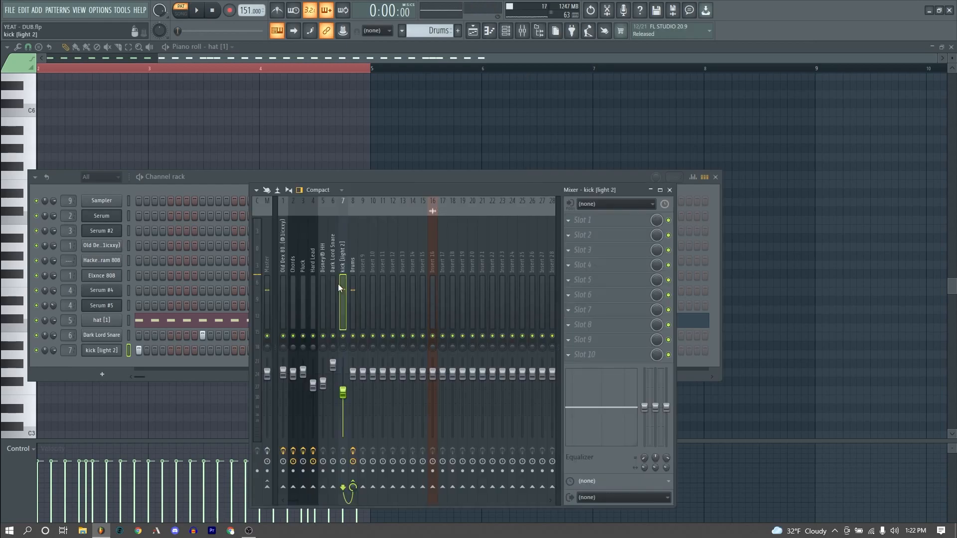
left_click(333, 278)
left_click(350, 278)
left_click(331, 277)
left_click(352, 279)
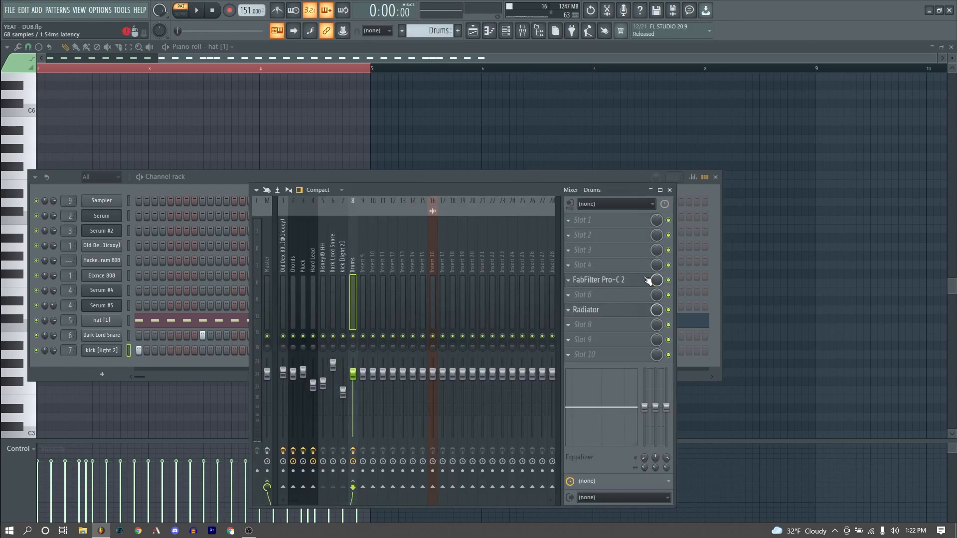
- View FabFilter Pro-C 2 on the Drums bus, close it, and open Radiator
left_click(595, 277)
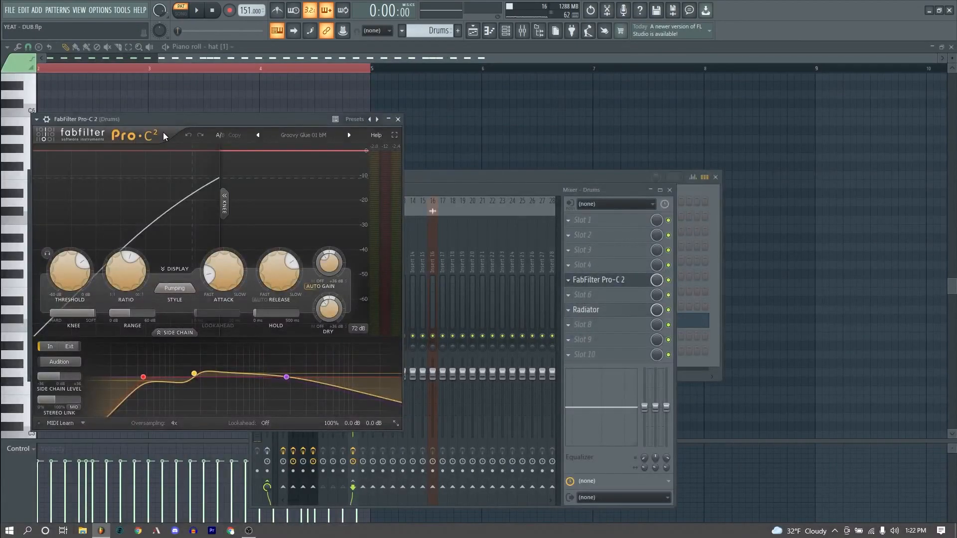
left_click(398, 119)
left_click(625, 313)
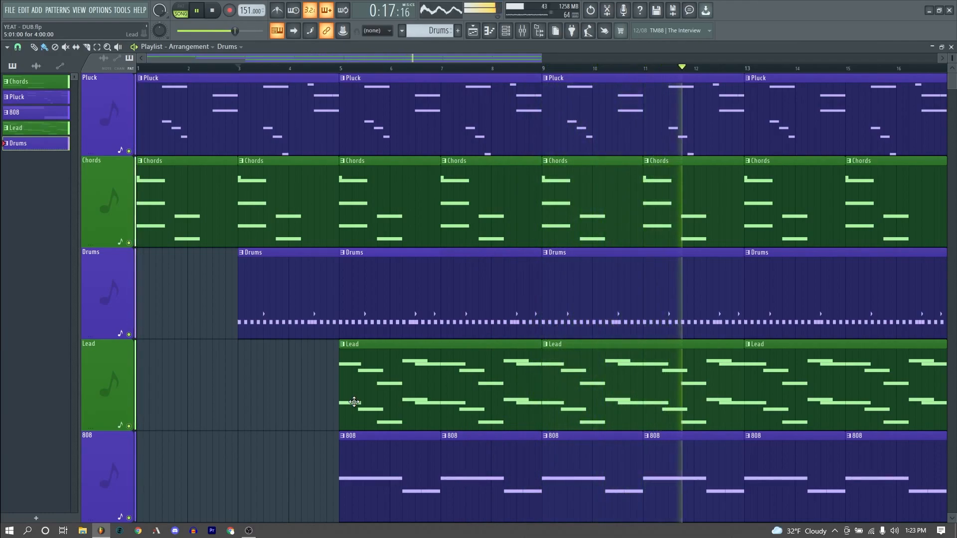
- Stop the playback of the full arrangement in the playlist
left_click(220, 16)
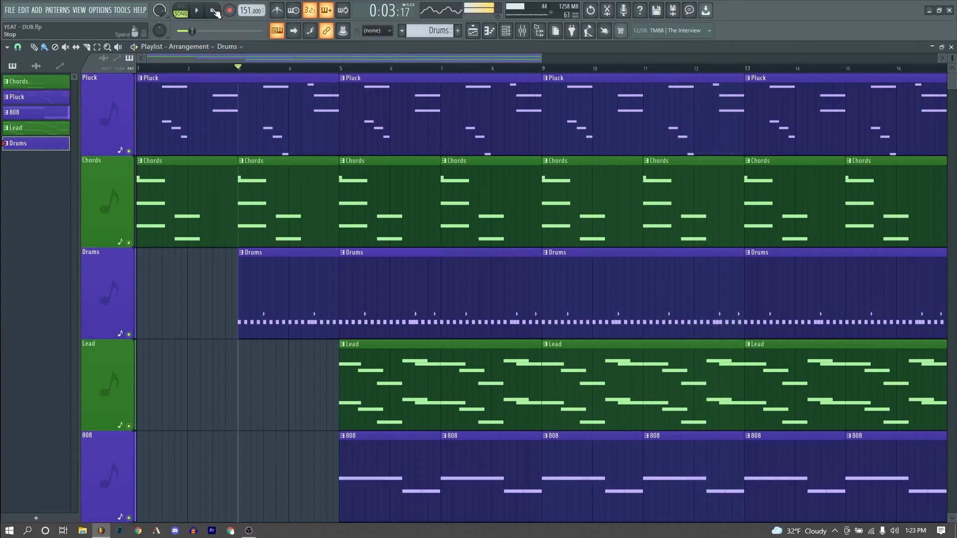